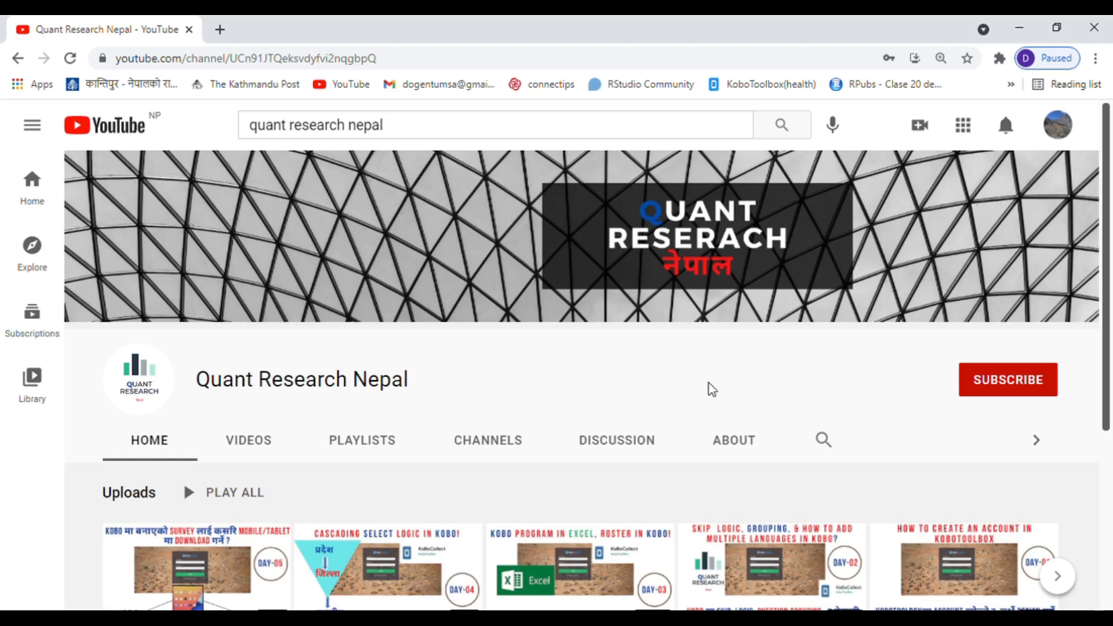
- Subscribe to the Quant Research Nepal channel and set its notifications to All
click(1012, 394)
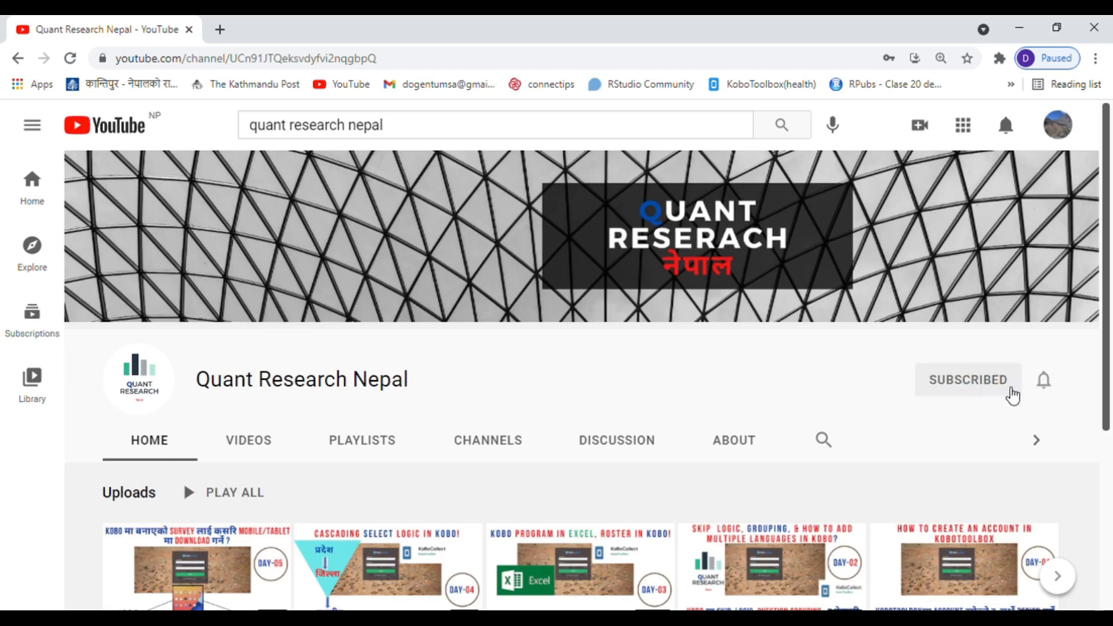
click(1056, 387)
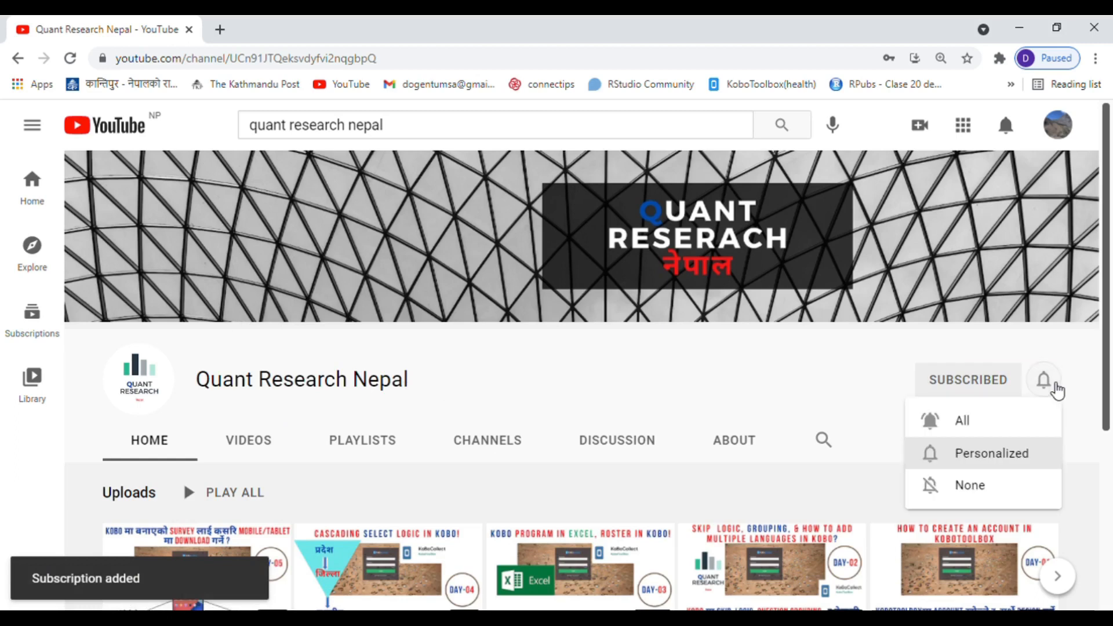
click(996, 425)
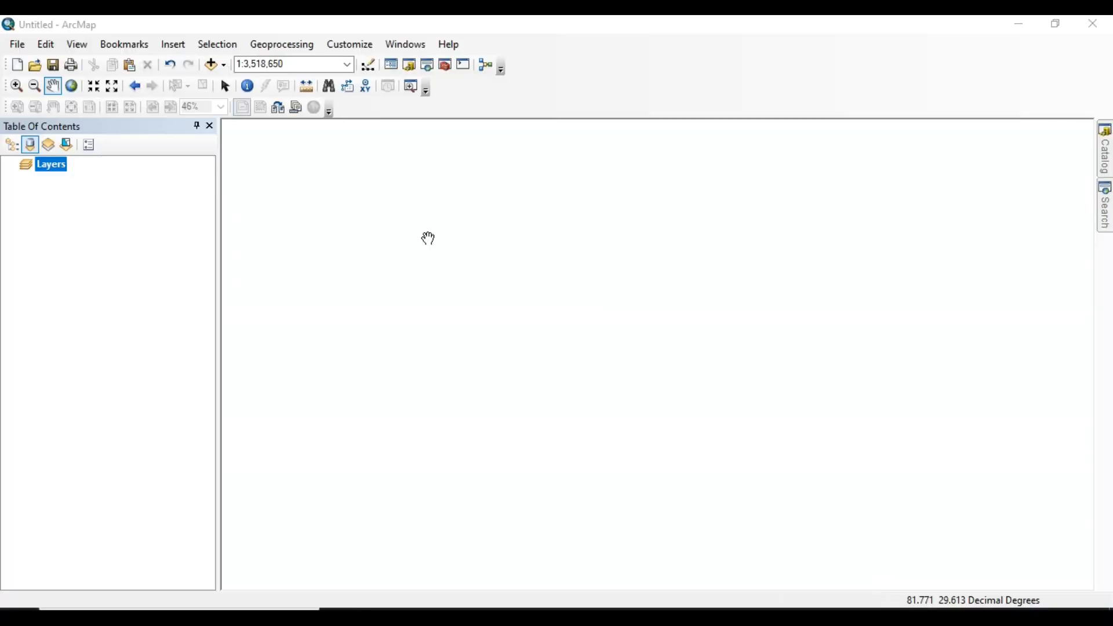
- Switch to ArcMap and add the hermes_NPL_new_wgs_2.shp shapefile from the With Kalapani folder to the map
click(214, 66)
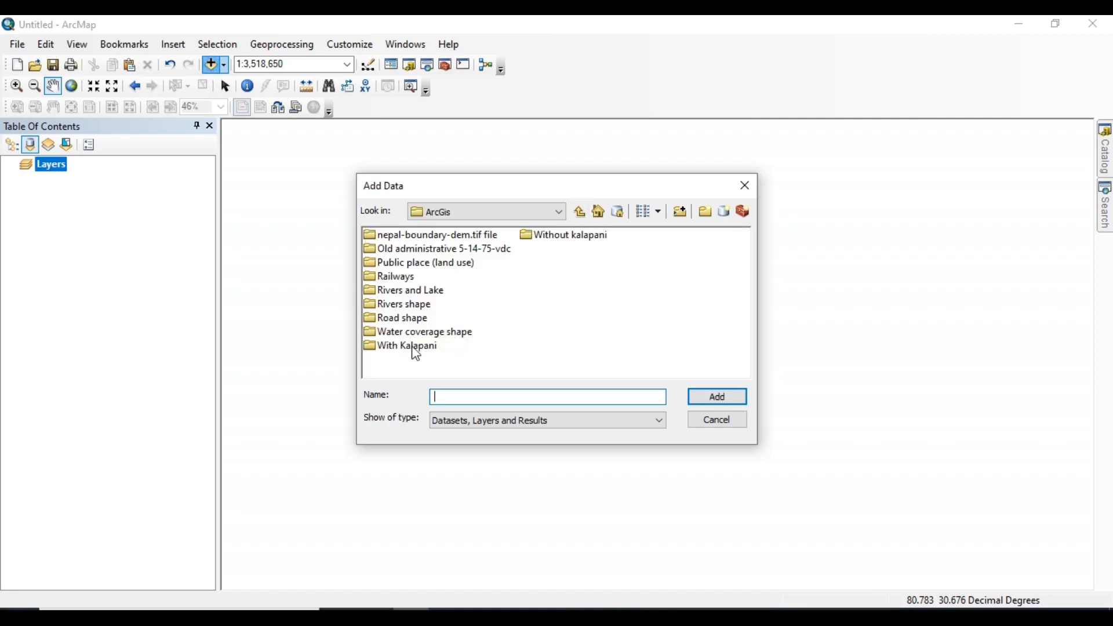
double_click(406, 347)
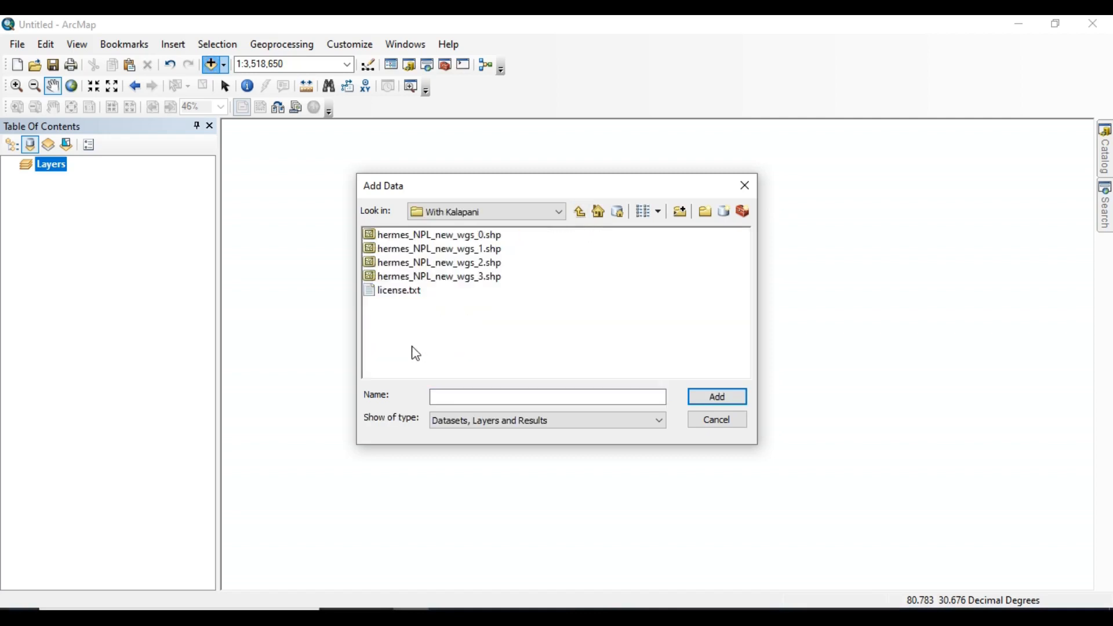
click(479, 266)
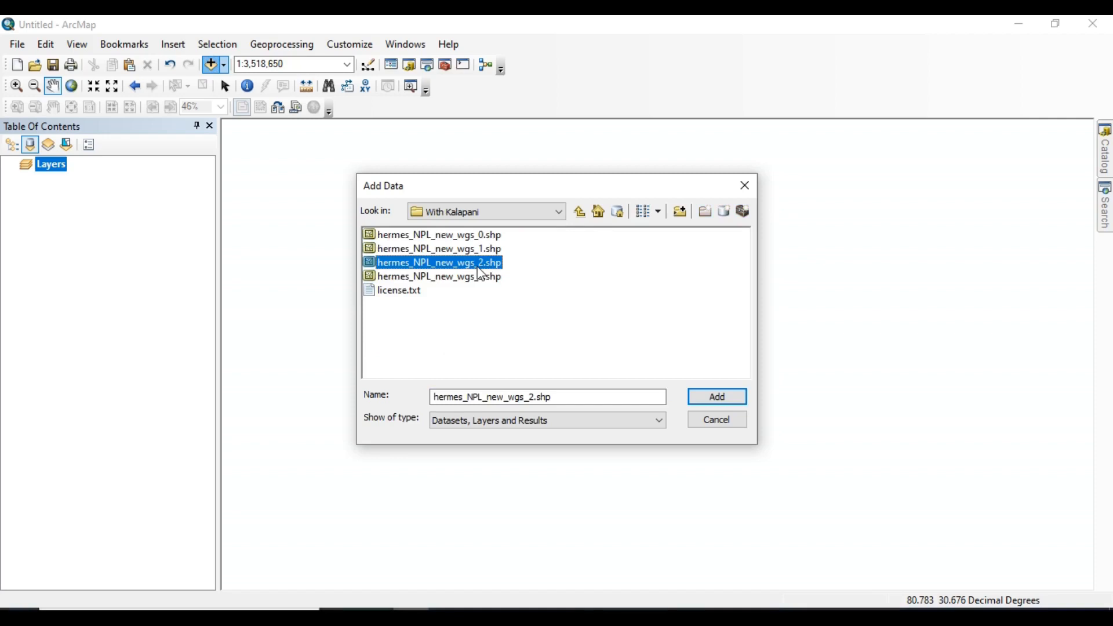
click(718, 404)
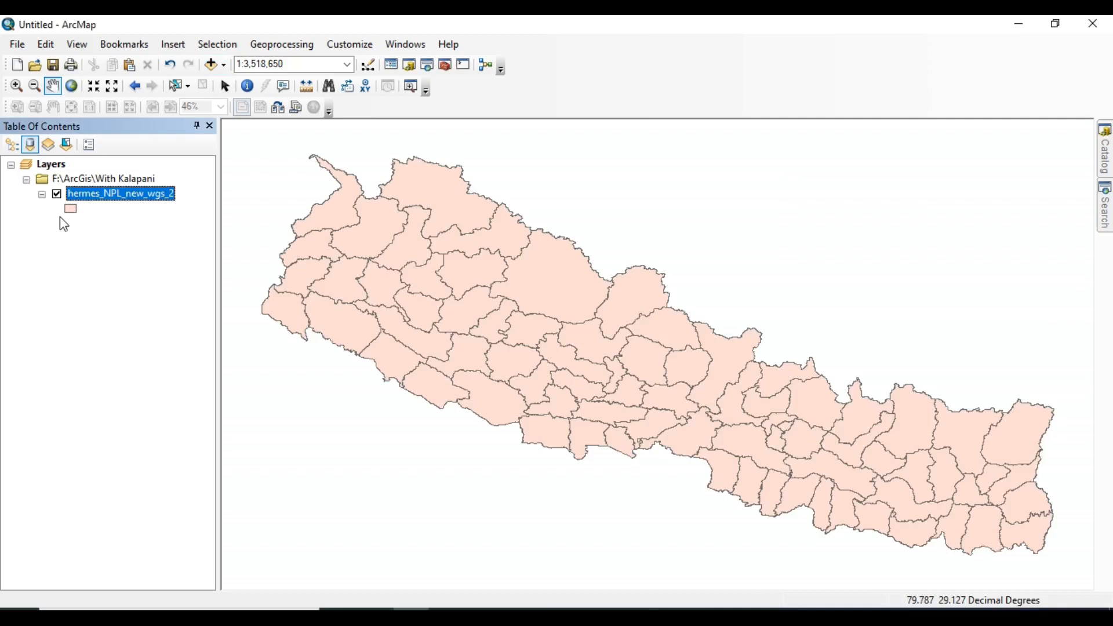
- Add the hermes_NPL_new_wgs_1.shp province shapefile from the With Kalapani folder to the map
click(211, 65)
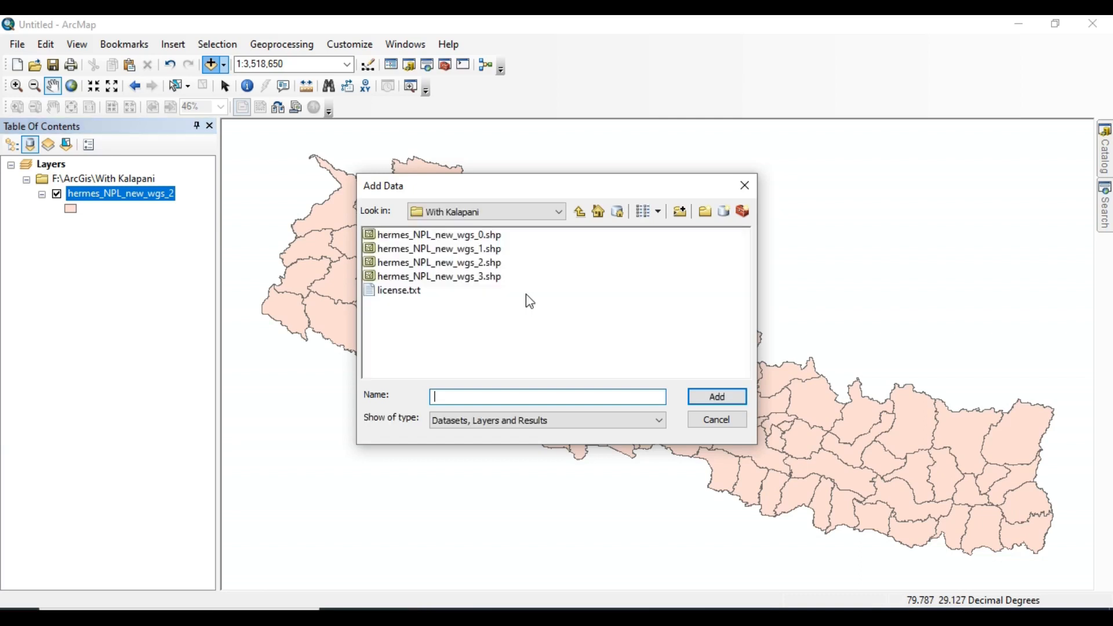
click(473, 255)
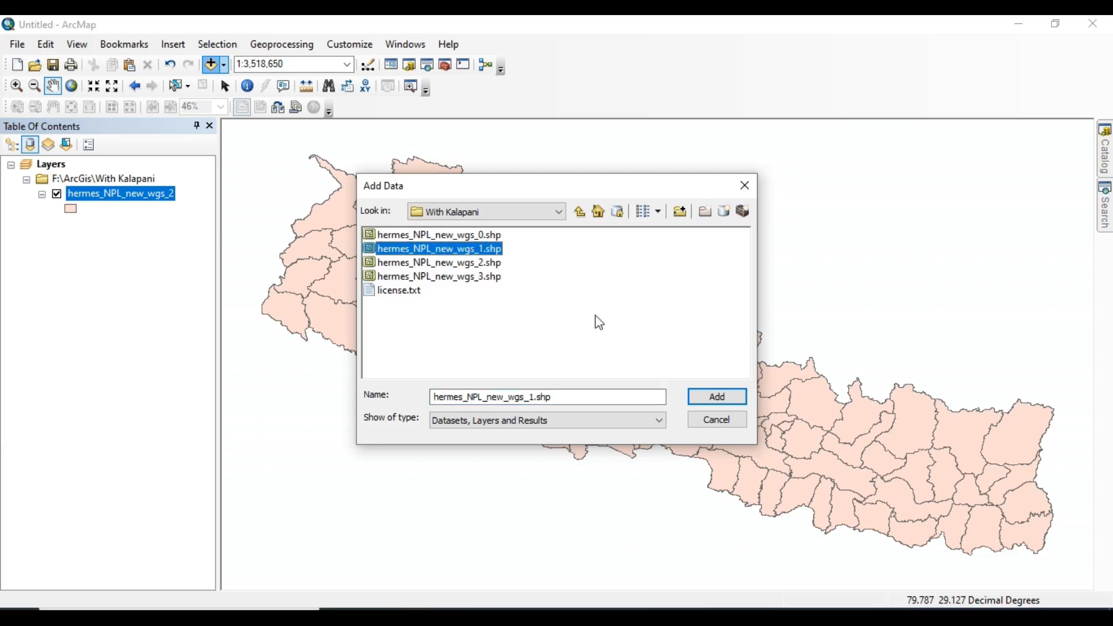
click(723, 400)
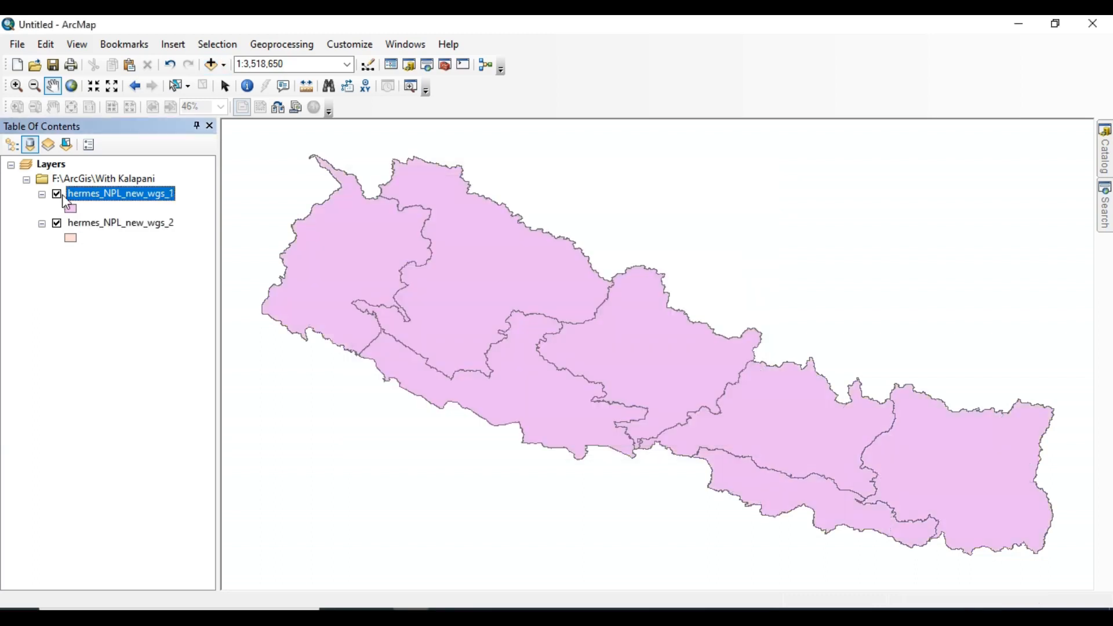
- Give the hermes_NPL_new_wgs_1 layer's symbol a red outline with a width of 3
right_click(100, 198)
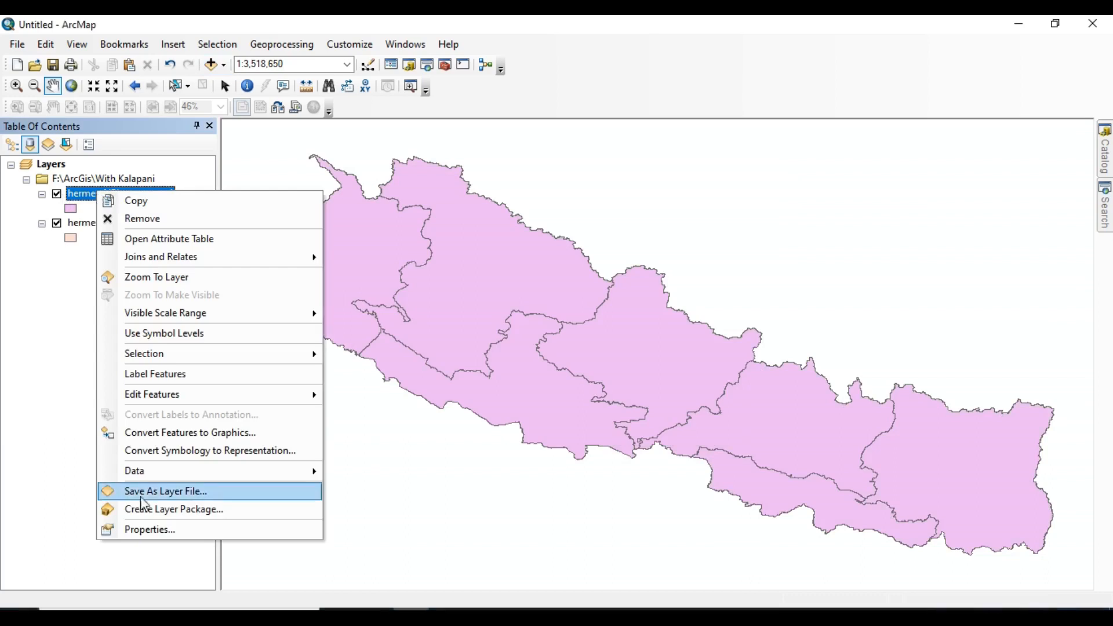
click(162, 524)
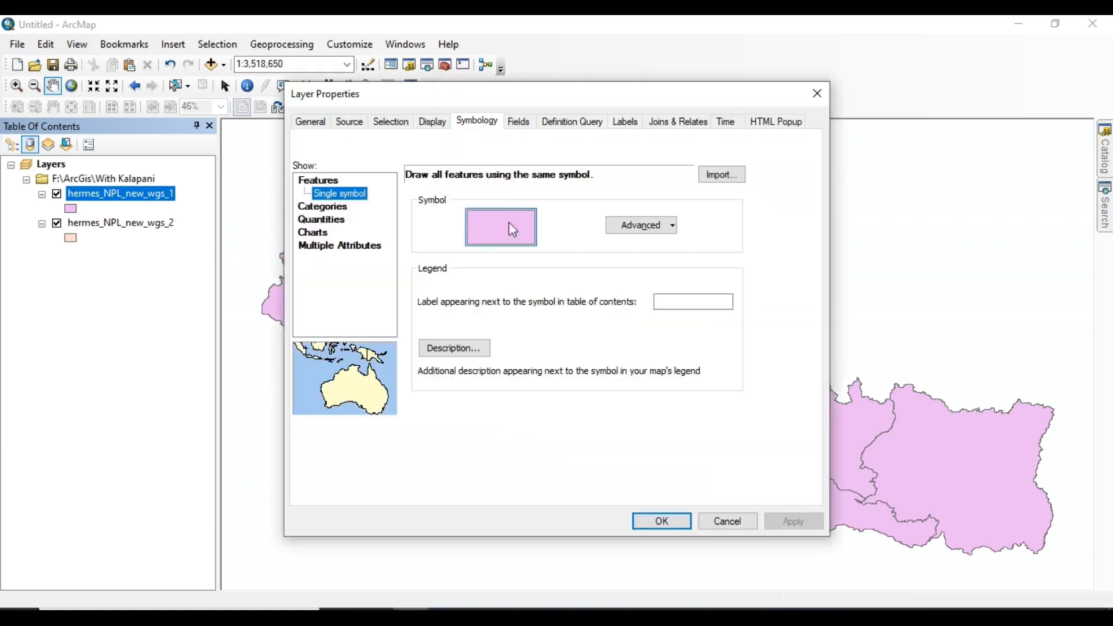
click(486, 232)
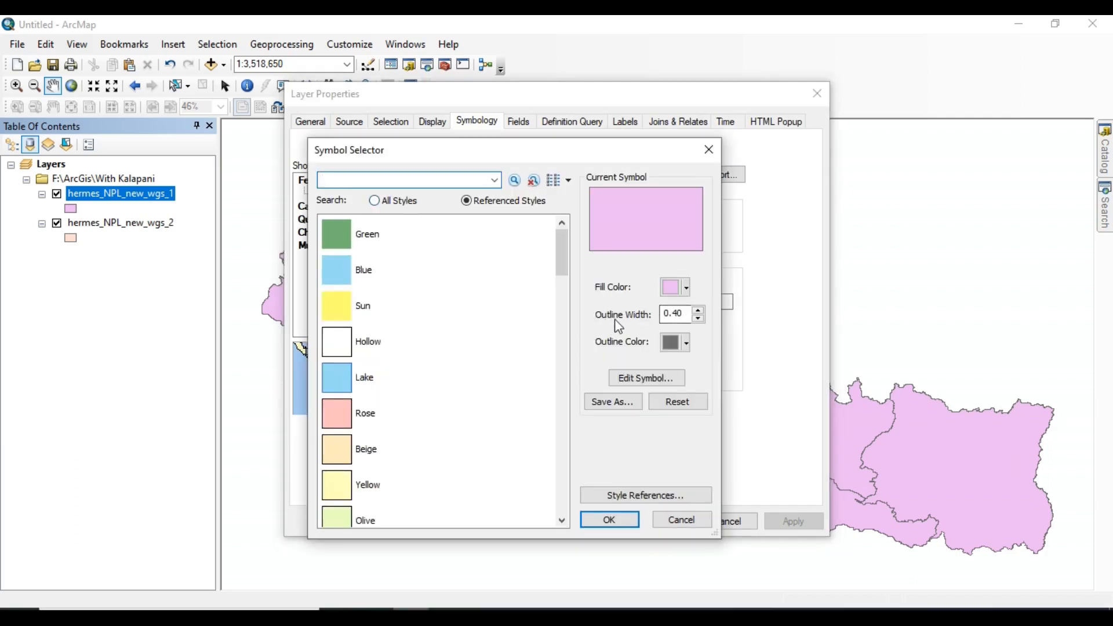
click(700, 311)
click(700, 311)
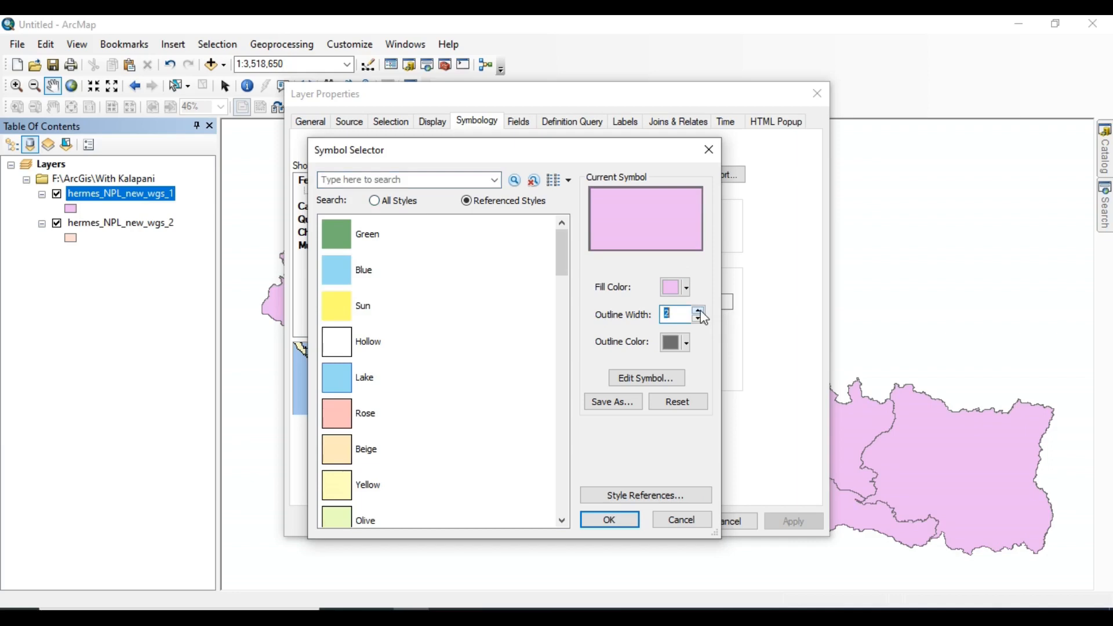
click(700, 312)
click(687, 345)
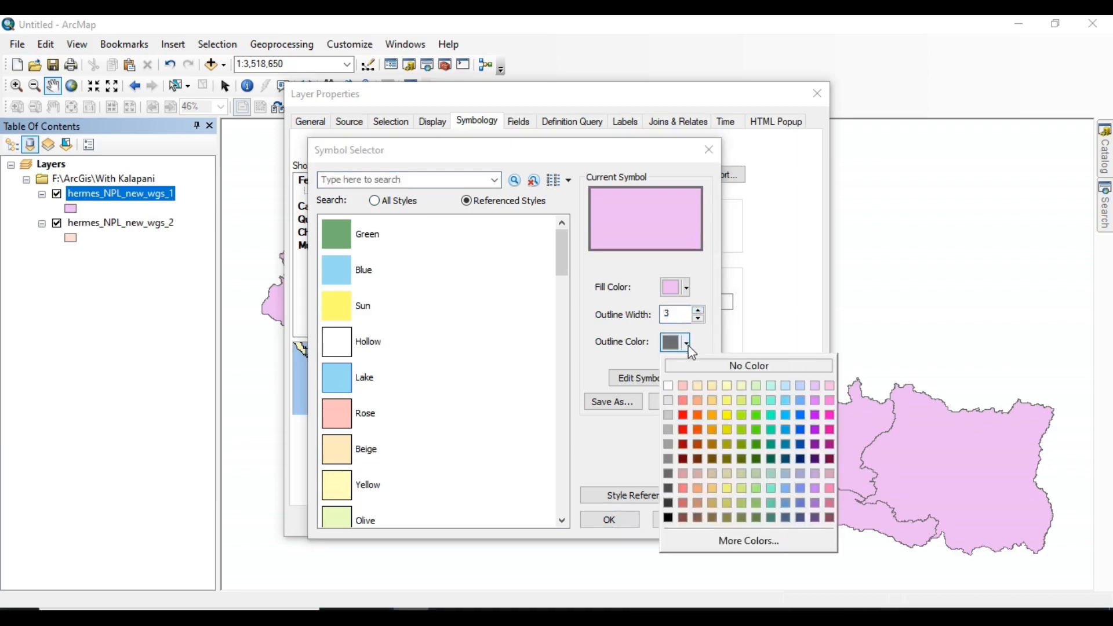
click(684, 417)
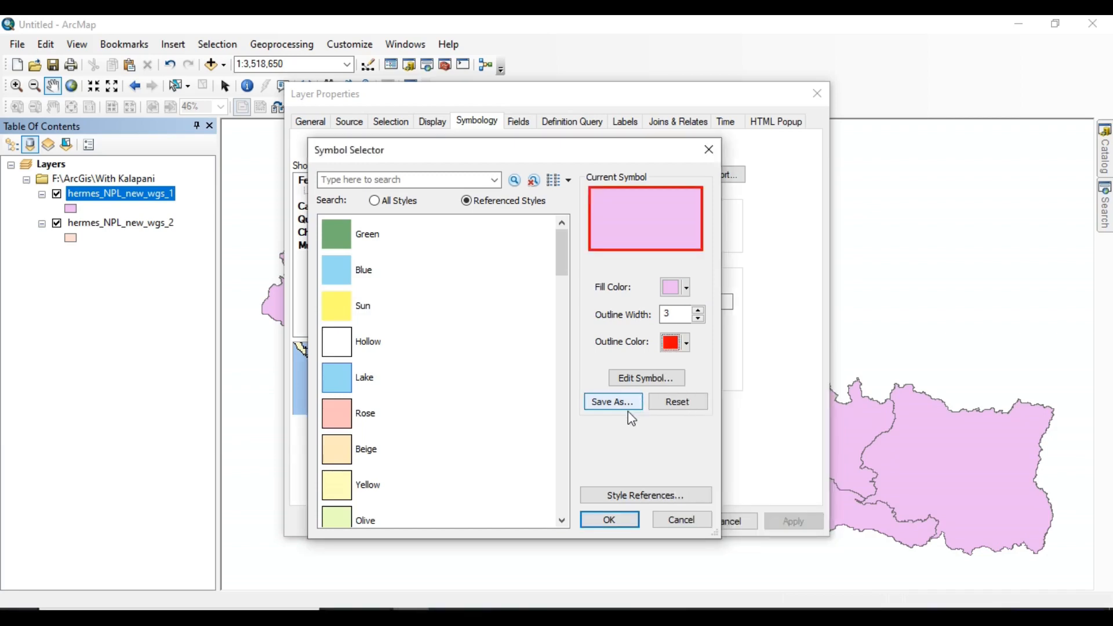
click(616, 524)
- Turn on labels for the hermes_NPL_new_wgs_1 layer using the PR_NAME field in bold text
click(629, 127)
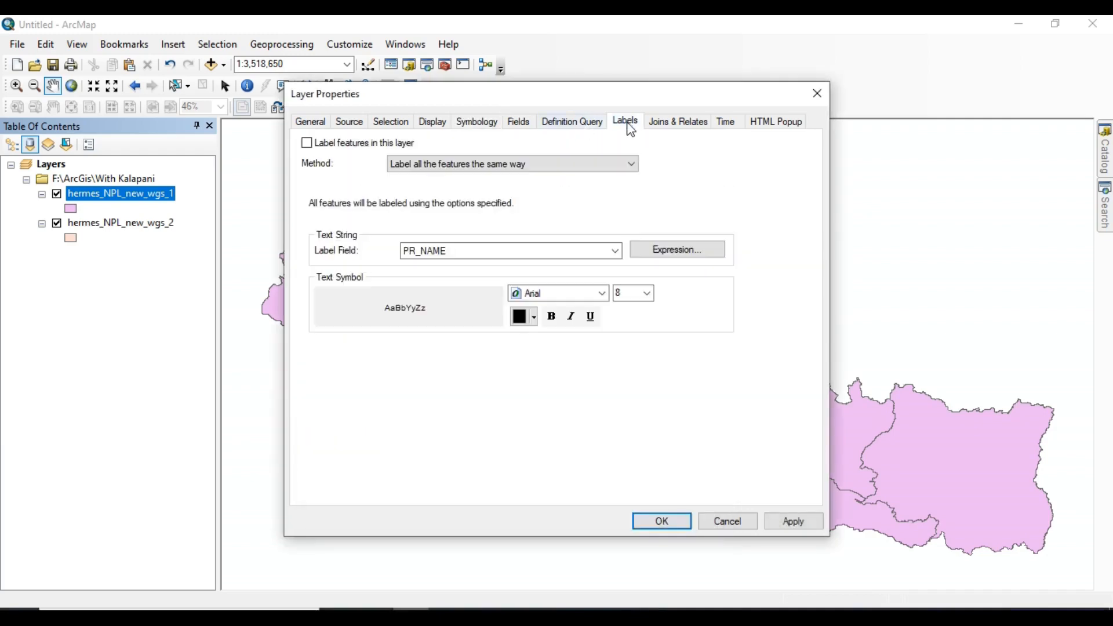
click(306, 143)
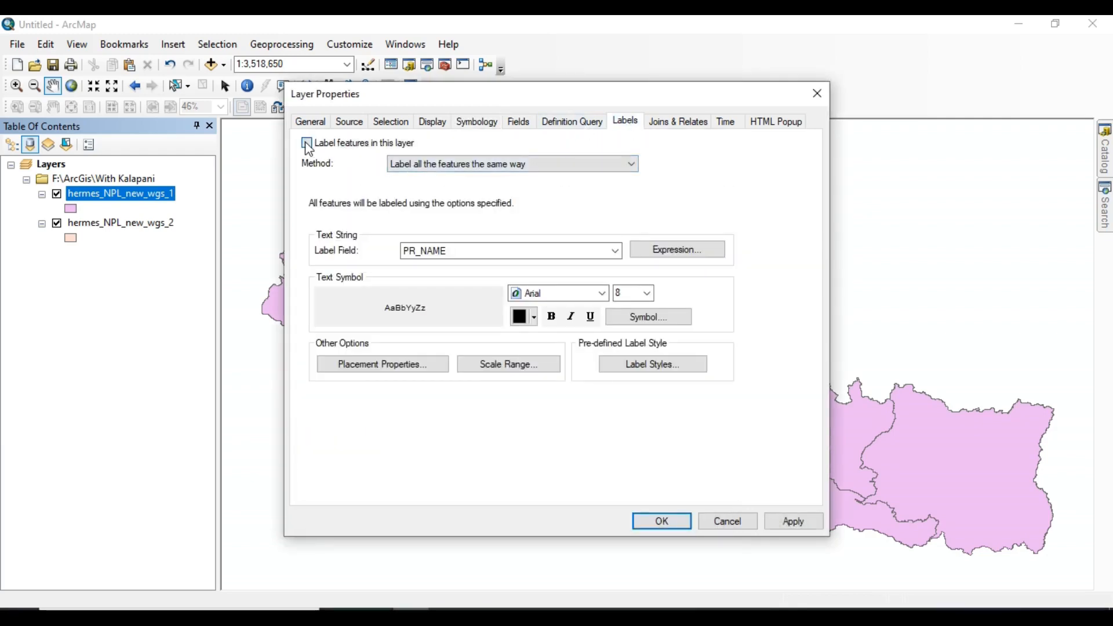
click(472, 252)
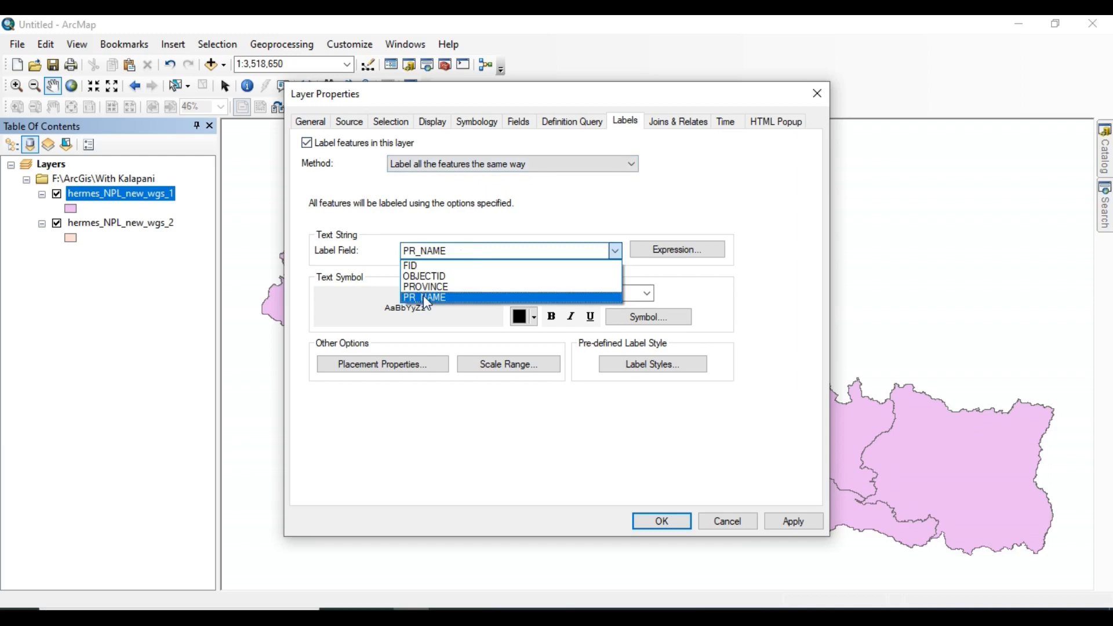
click(426, 297)
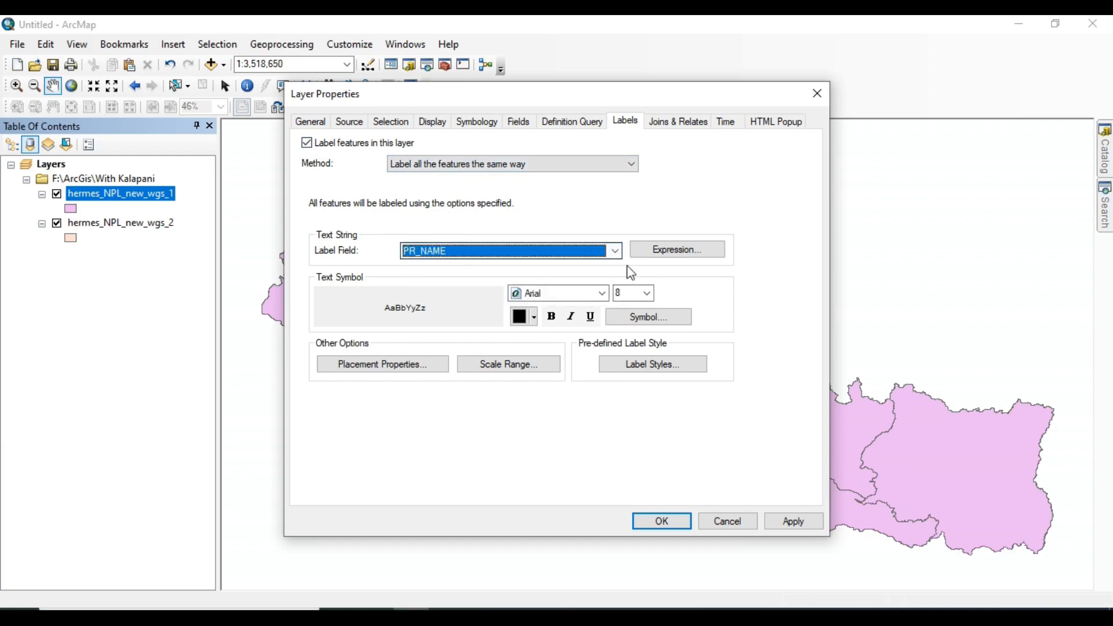
click(551, 316)
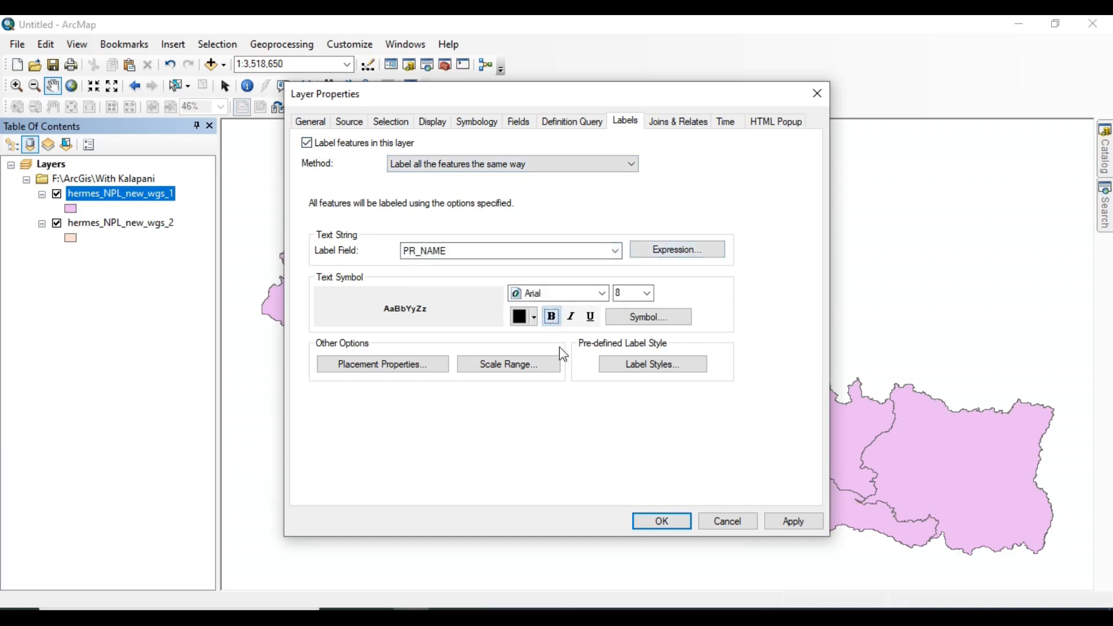
click(660, 521)
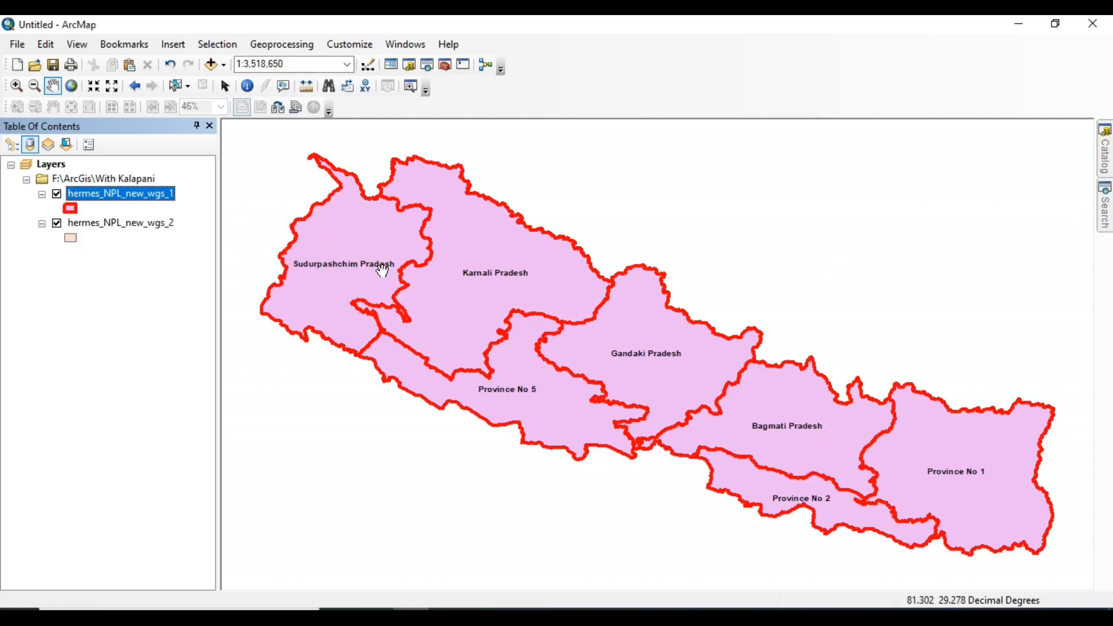
- Set the label font size of the hermes_NPL_new_wgs_1 layer to 12
right_click(133, 196)
click(210, 533)
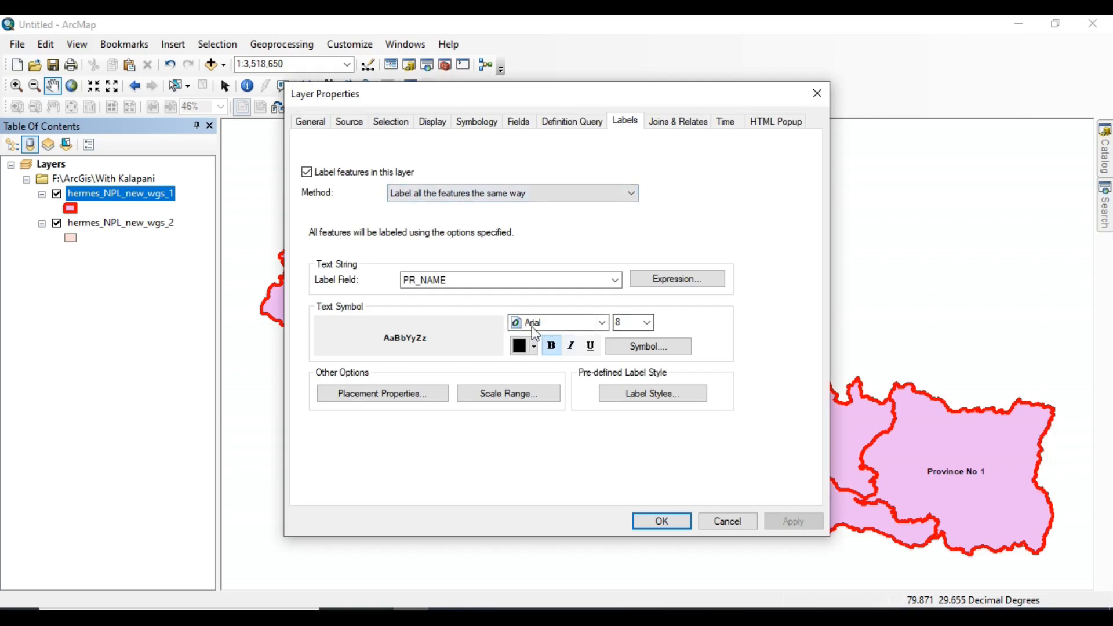
click(647, 322)
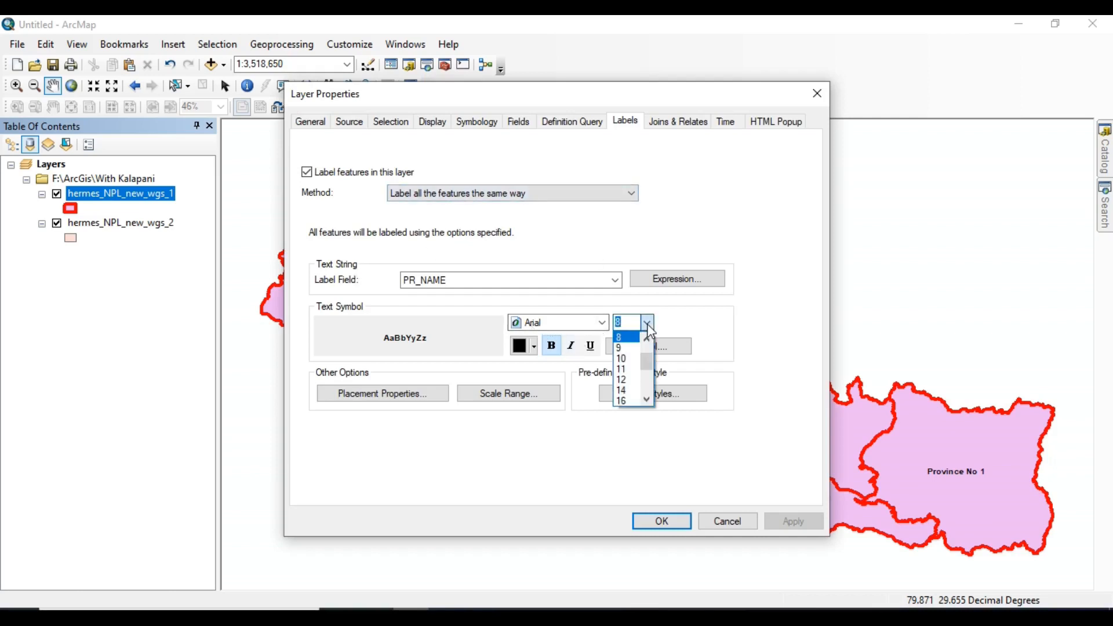
click(625, 379)
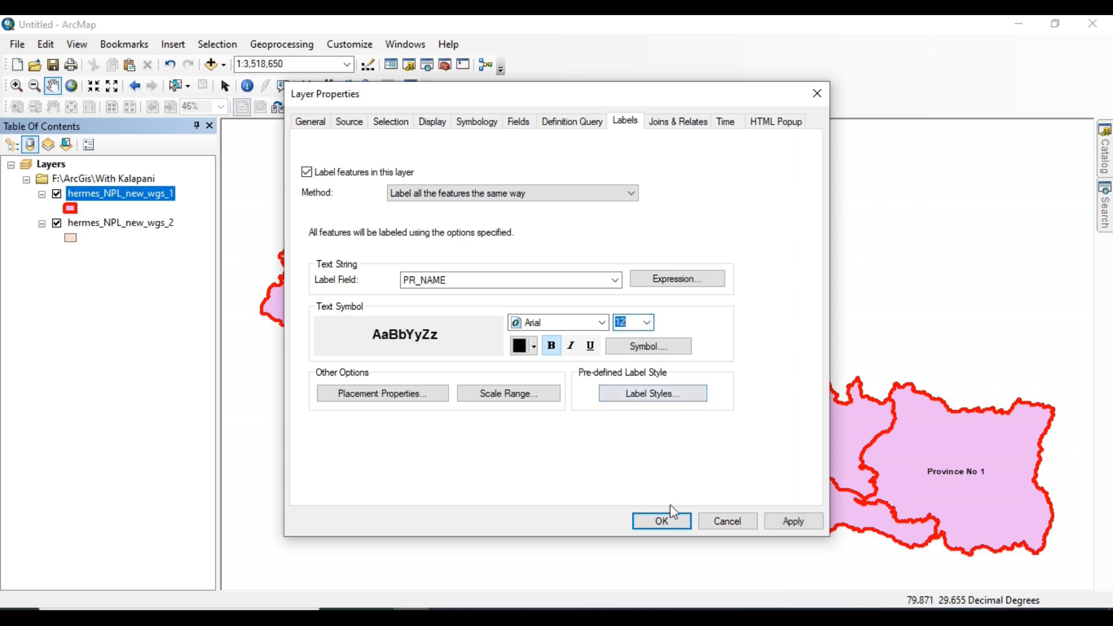
click(682, 521)
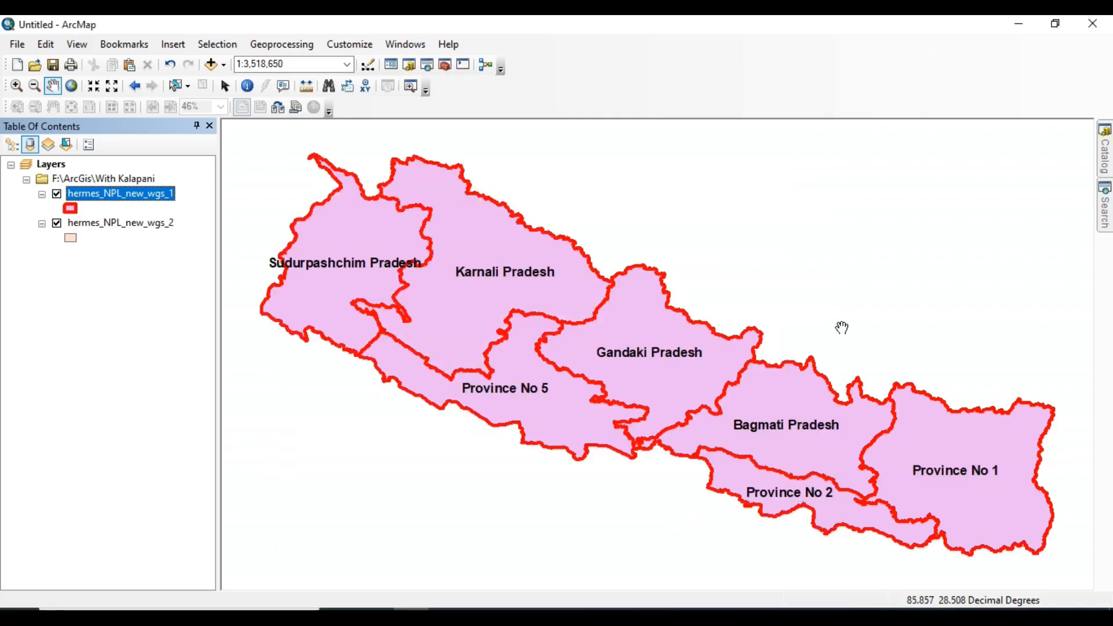
- Set the transparency of the hermes_NPL_new_wgs_1 layer to 40% after checking the districts beneath it
click(60, 195)
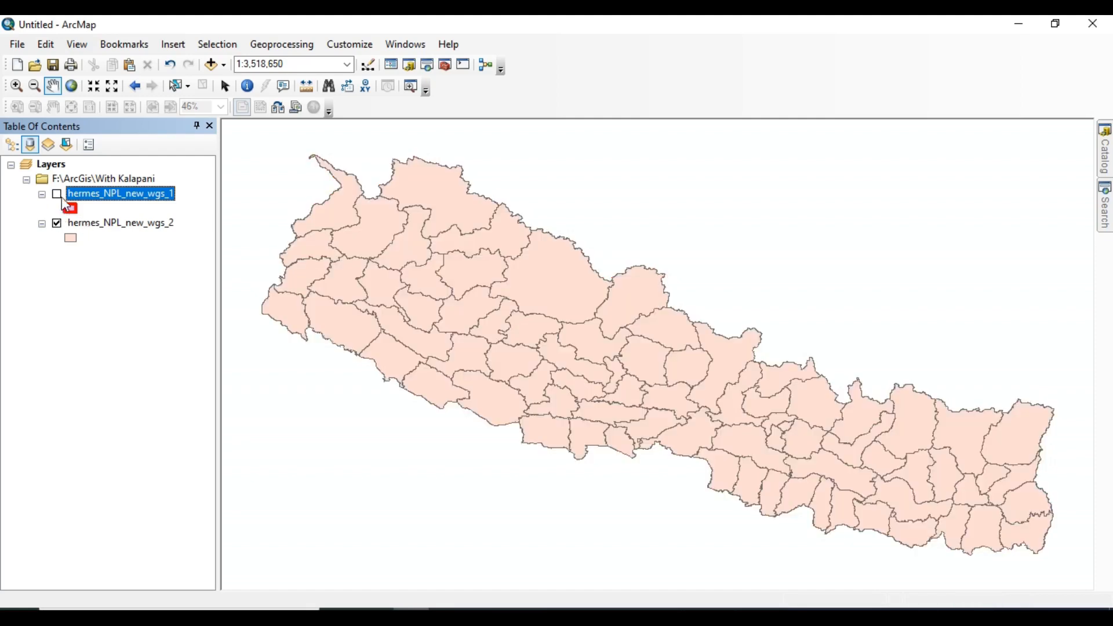
click(58, 196)
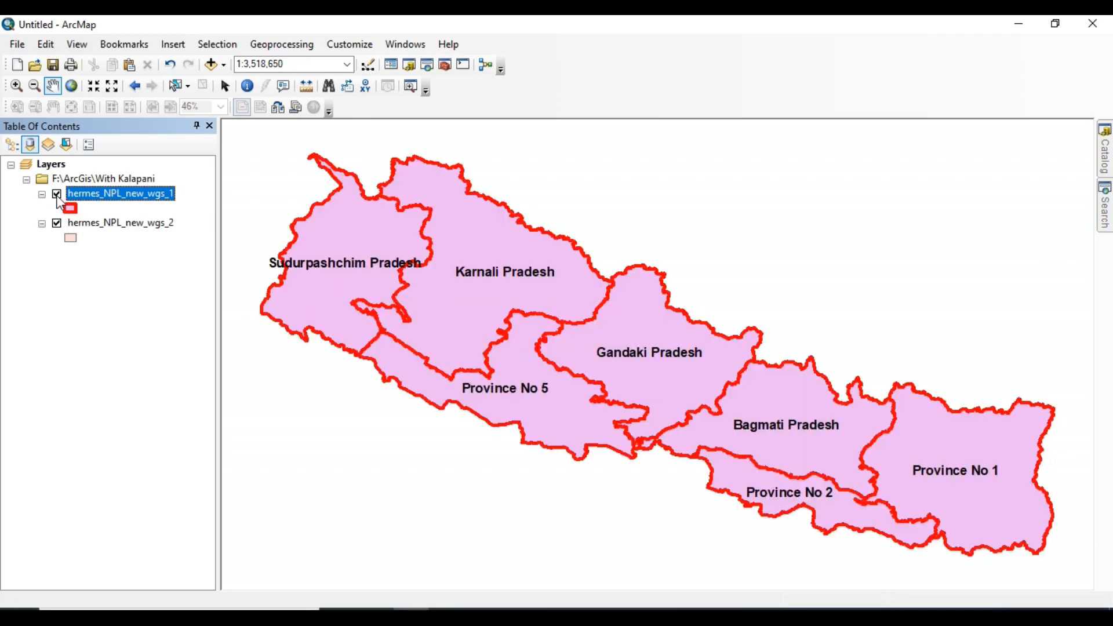
right_click(99, 190)
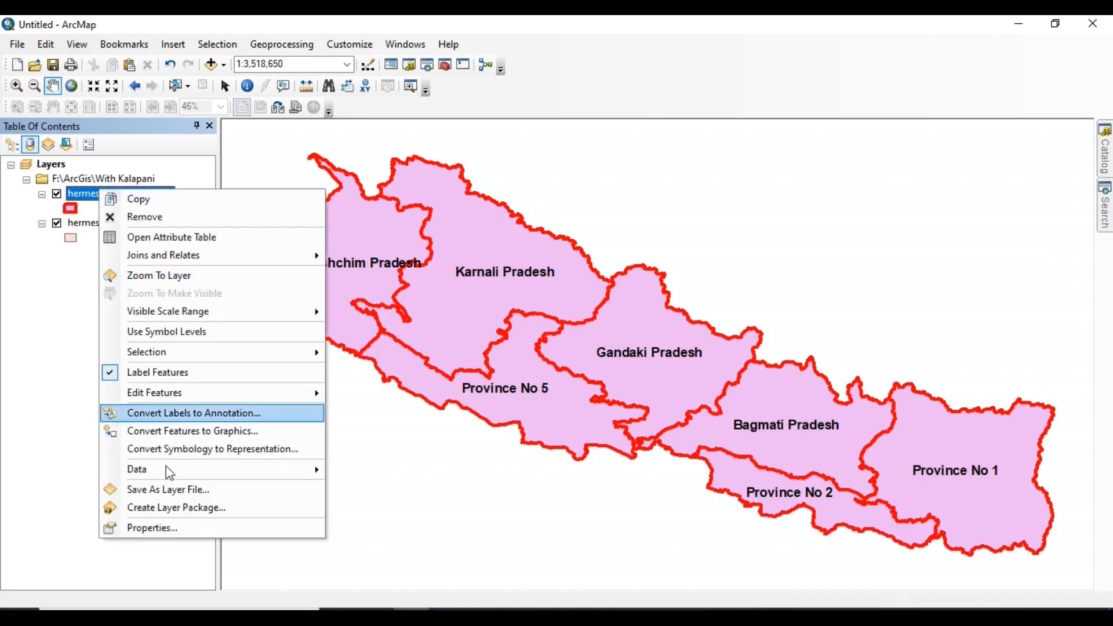
click(172, 526)
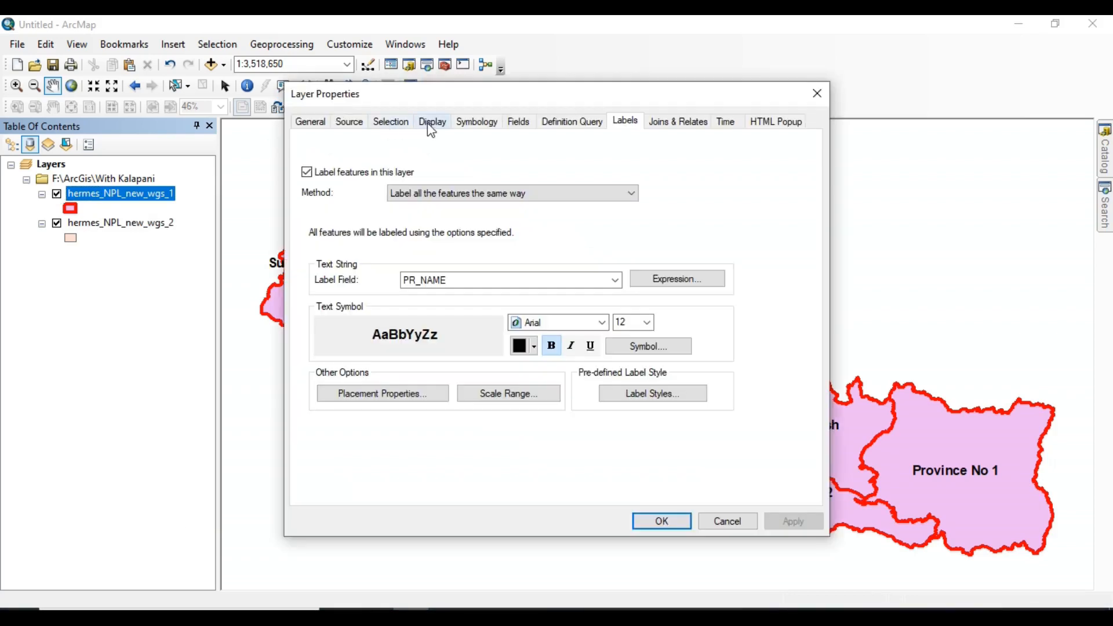
click(432, 124)
double_click(435, 158)
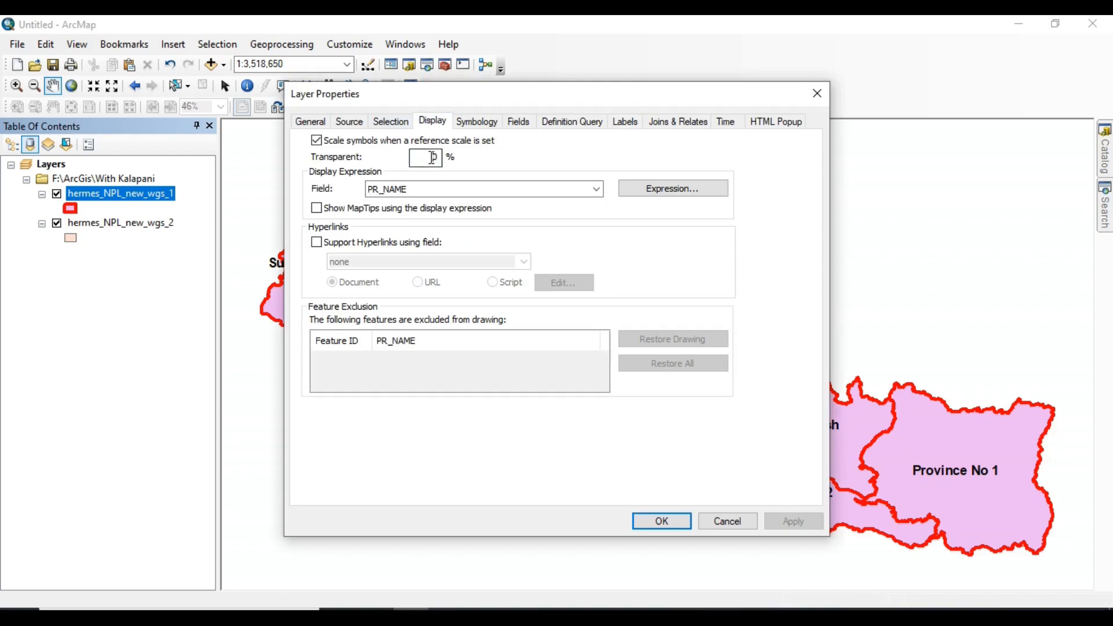
text(40)
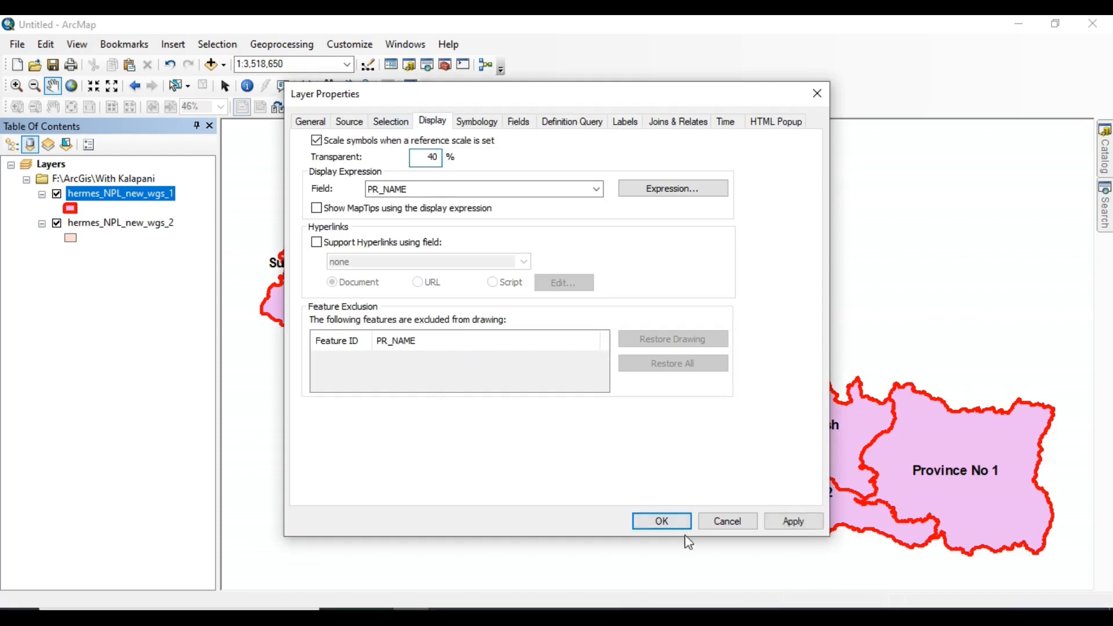
click(661, 521)
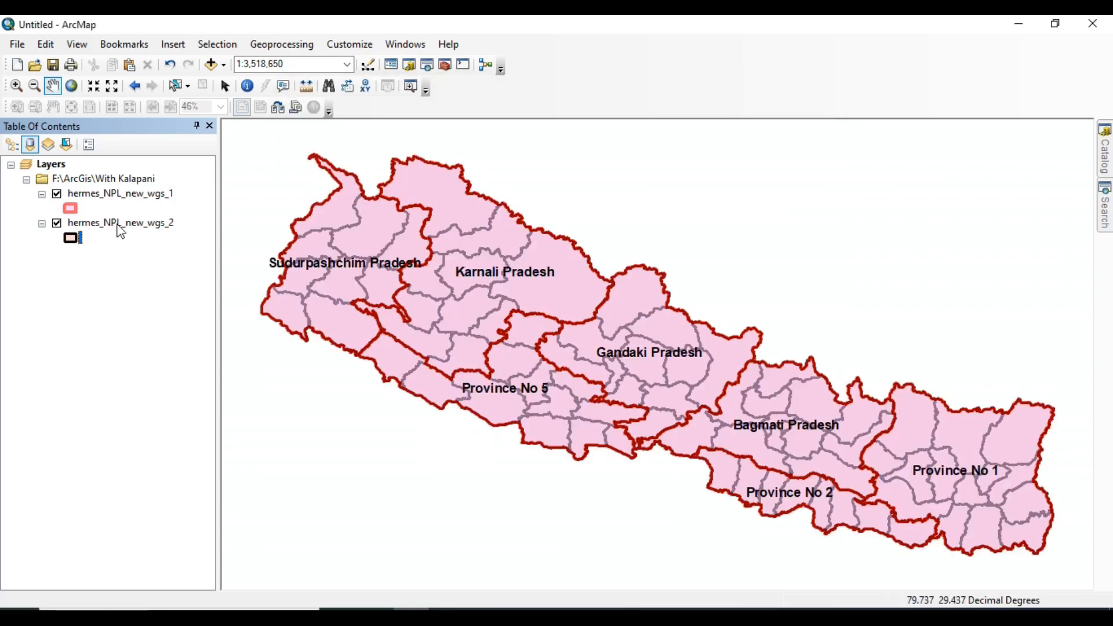
- Set the outline width of the hermes_NPL_new_wgs_2 layer's symbol to 1
right_click(119, 227)
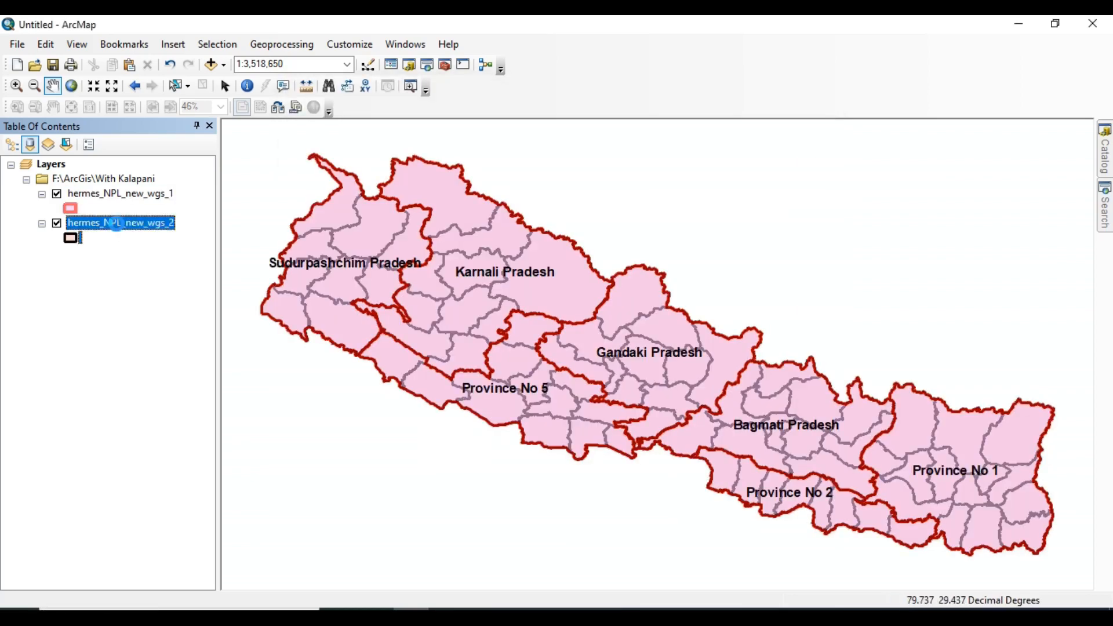
click(183, 568)
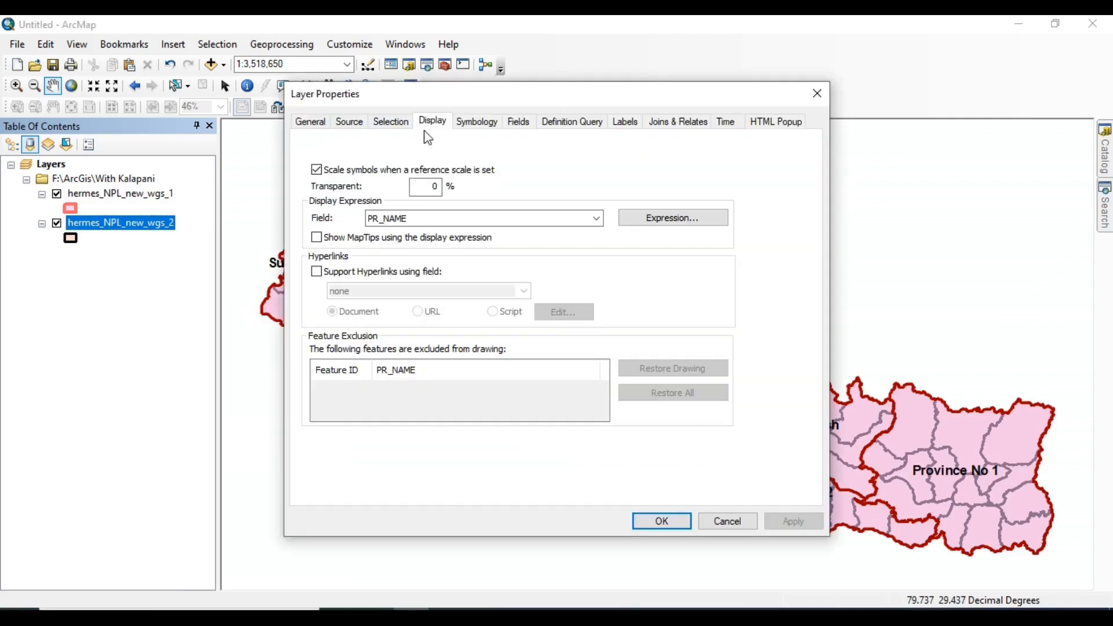
click(488, 131)
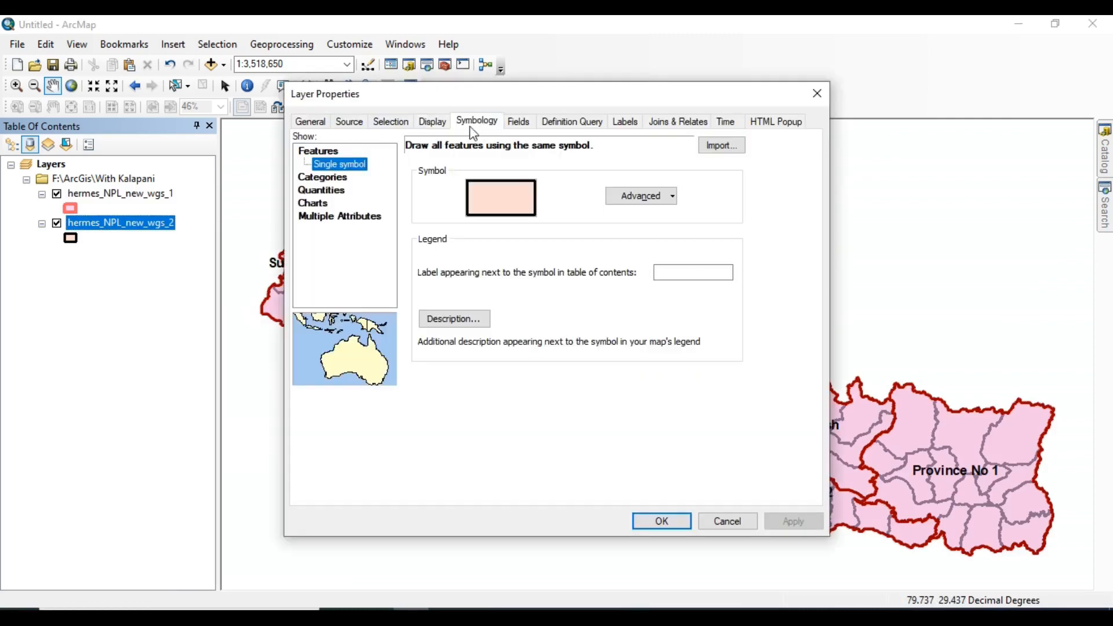
click(499, 189)
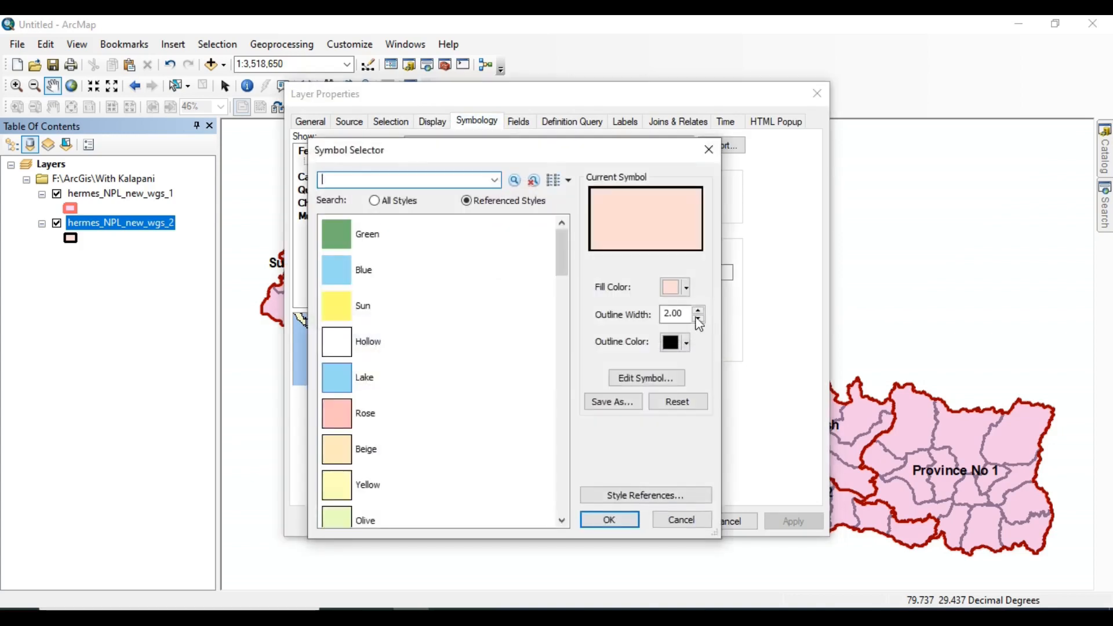
click(700, 321)
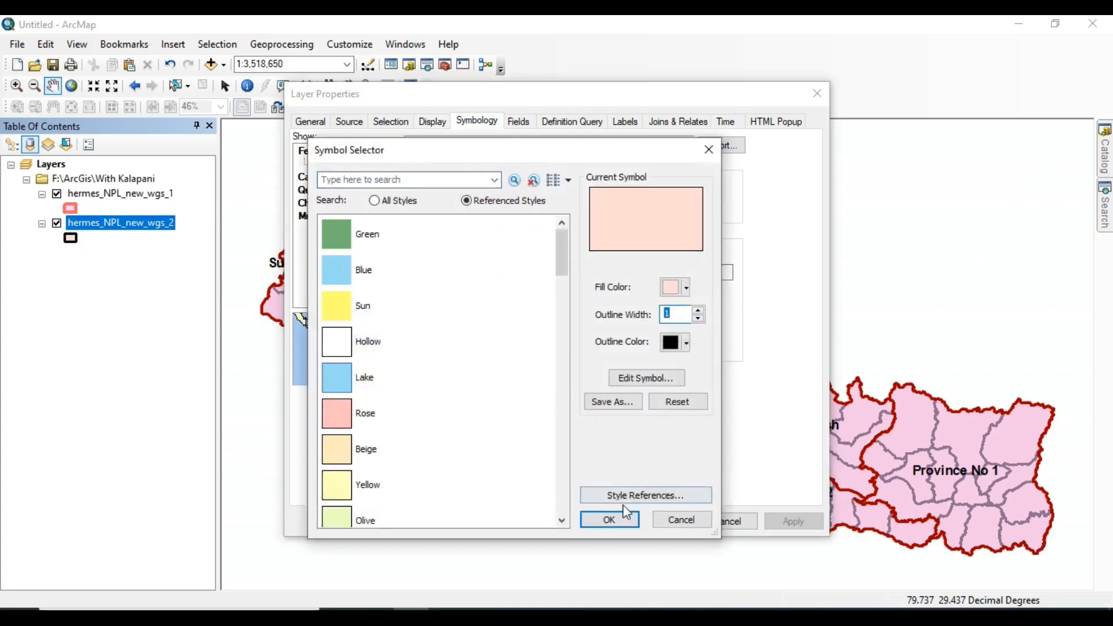
click(612, 519)
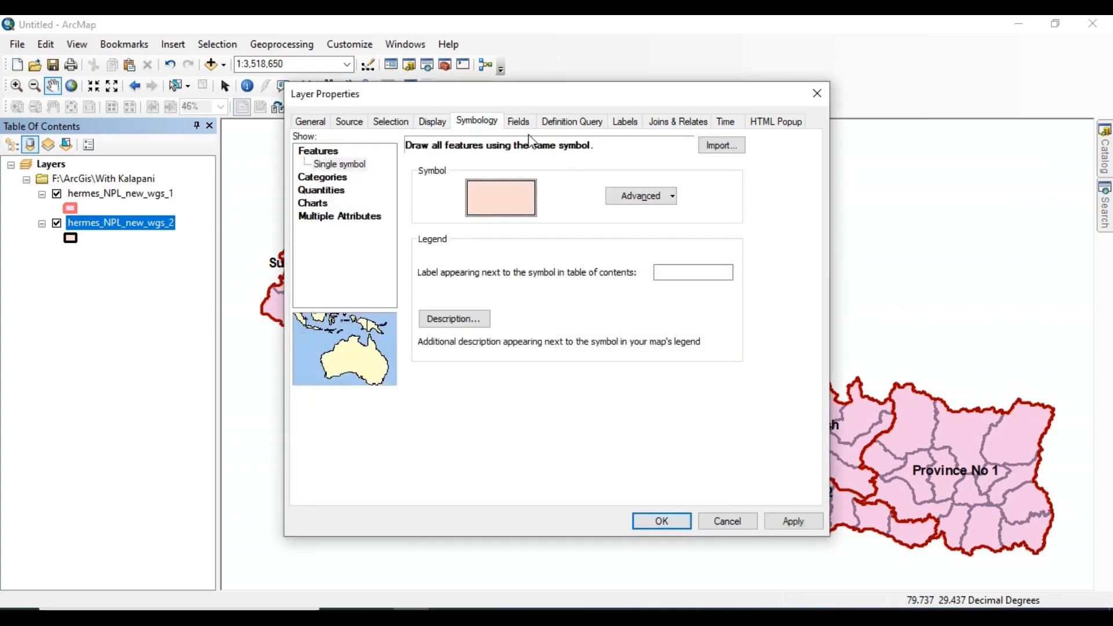
- Turn on labels for the hermes_NPL_new_wgs_2 layer using the DISTRICT field and apply the layer changes
click(625, 121)
click(307, 143)
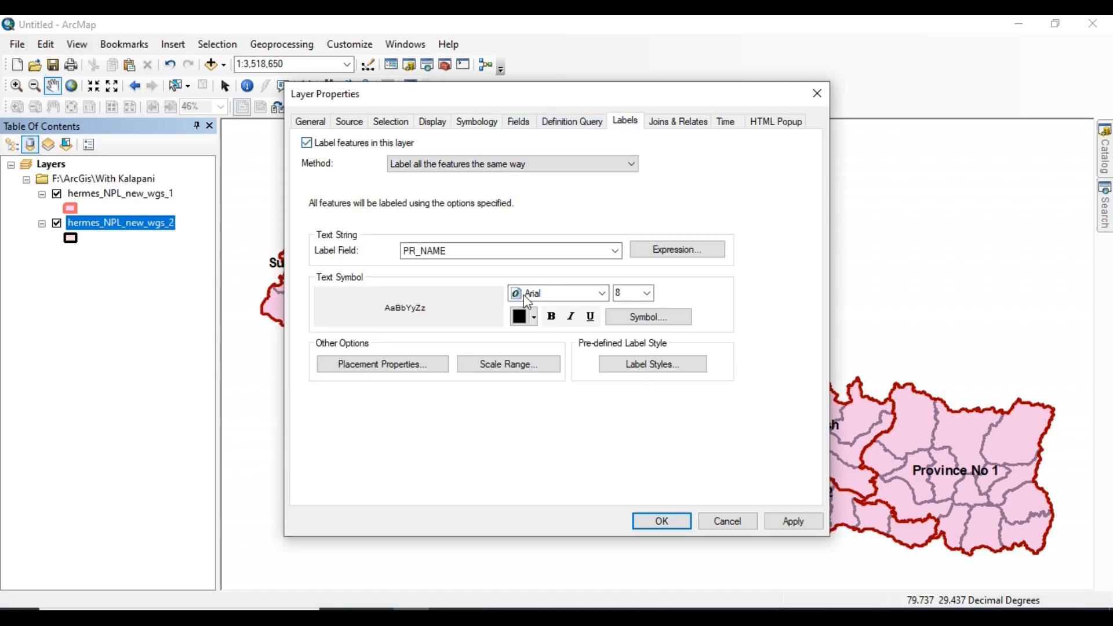
click(480, 251)
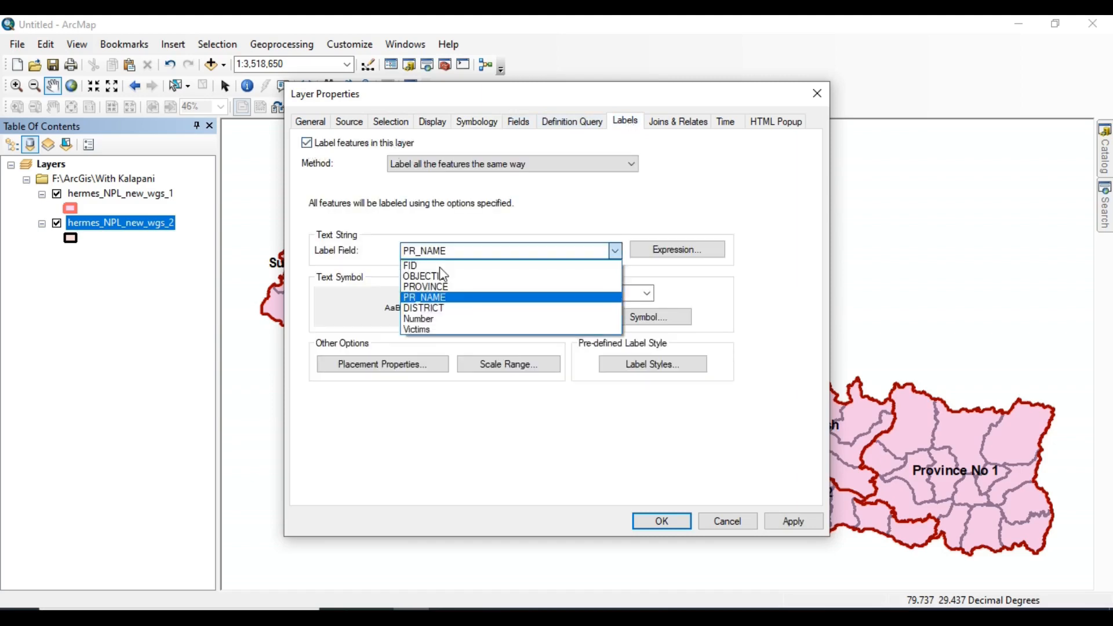
click(441, 308)
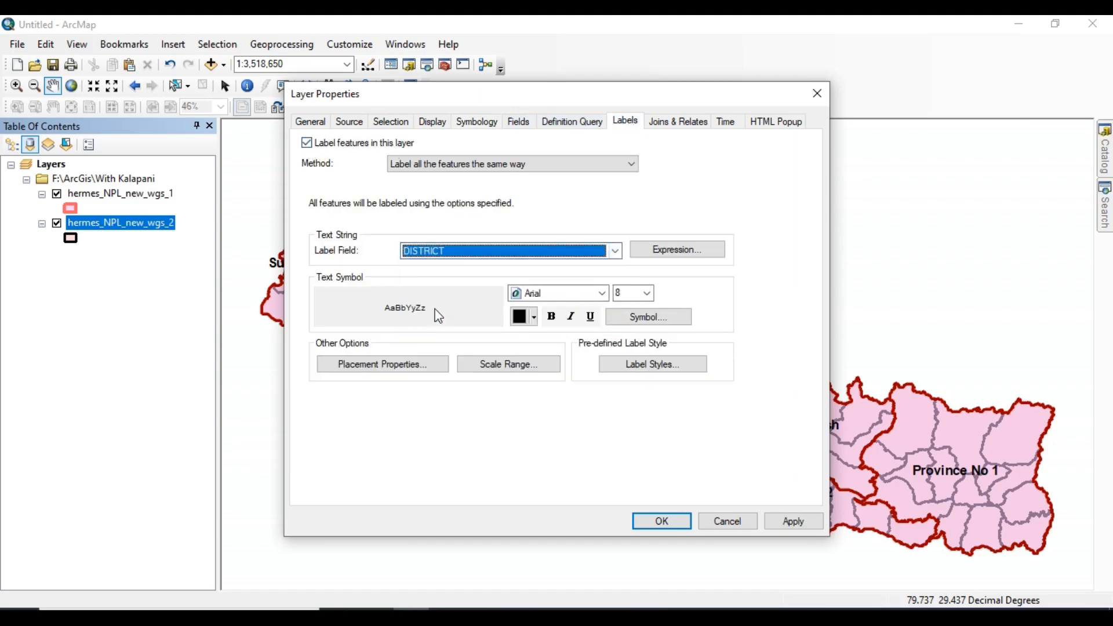
click(672, 523)
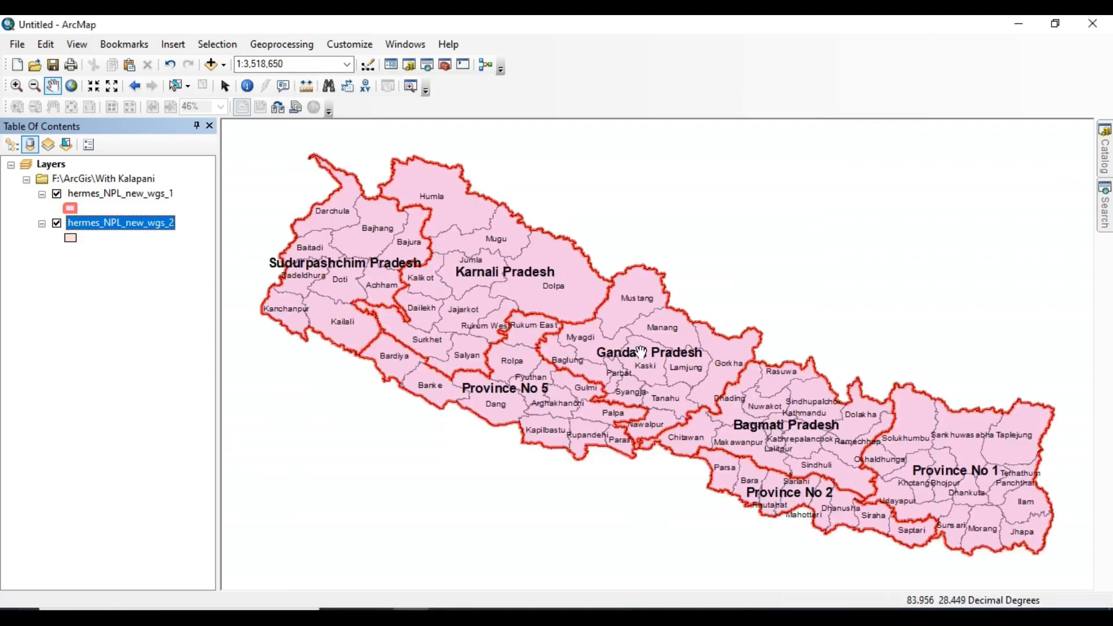
- Symbolize the hermes_NPL_new_wgs_2 layer with stacked charts of the Victims field
right_click(139, 229)
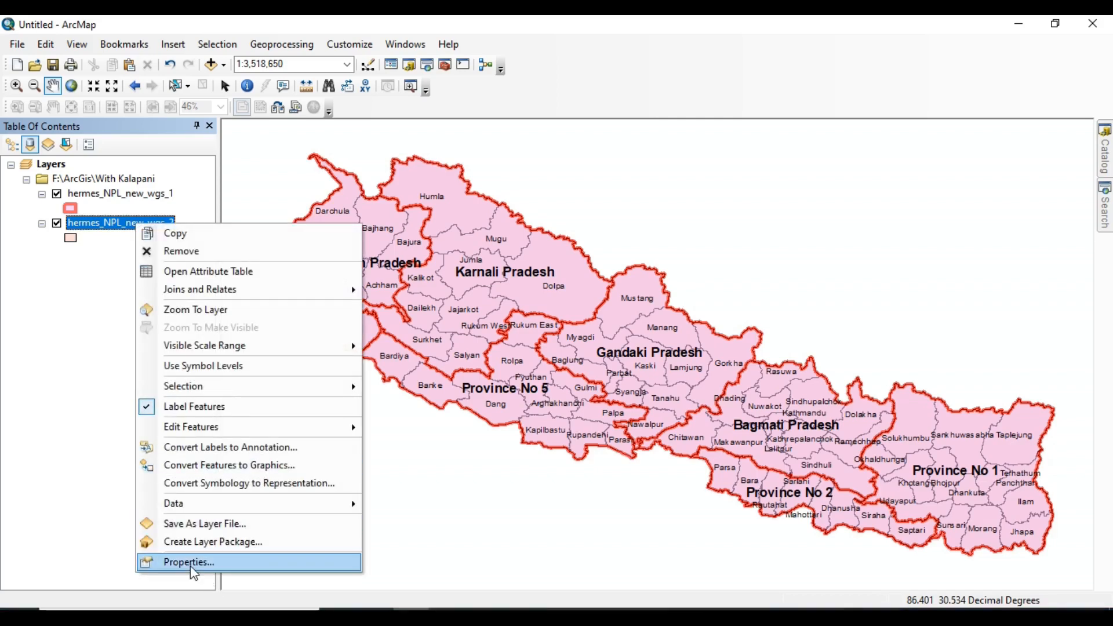
click(194, 562)
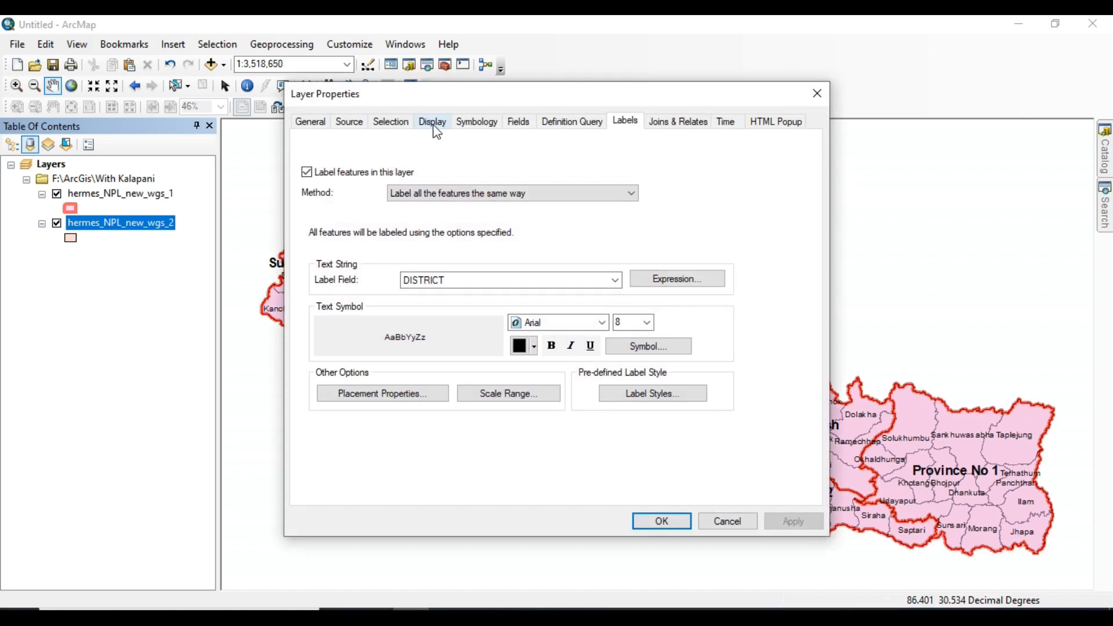
click(486, 127)
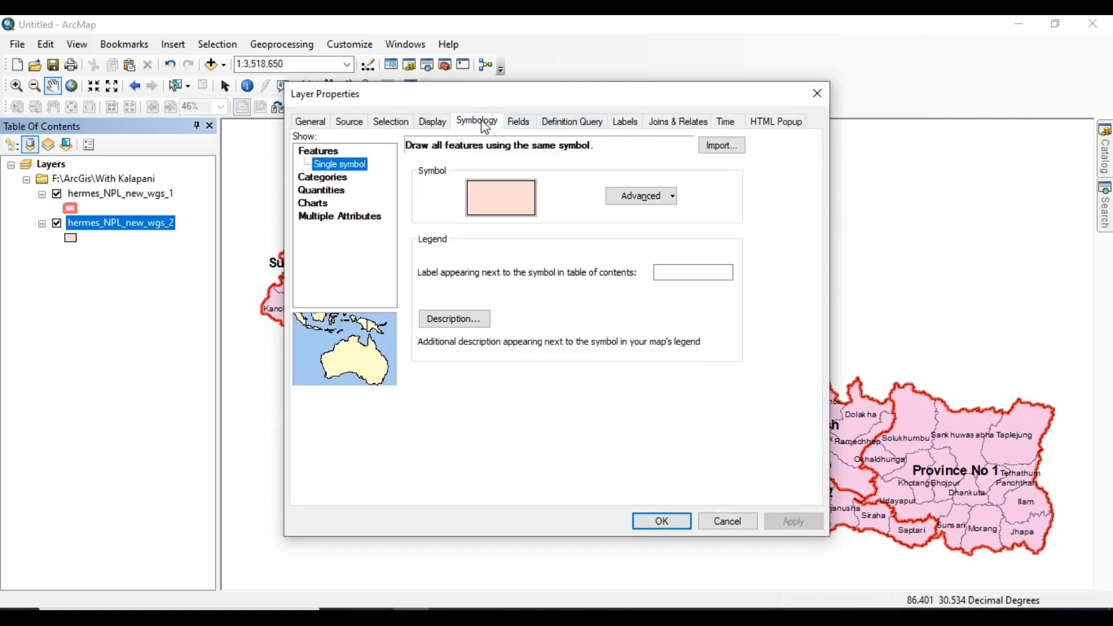
click(314, 216)
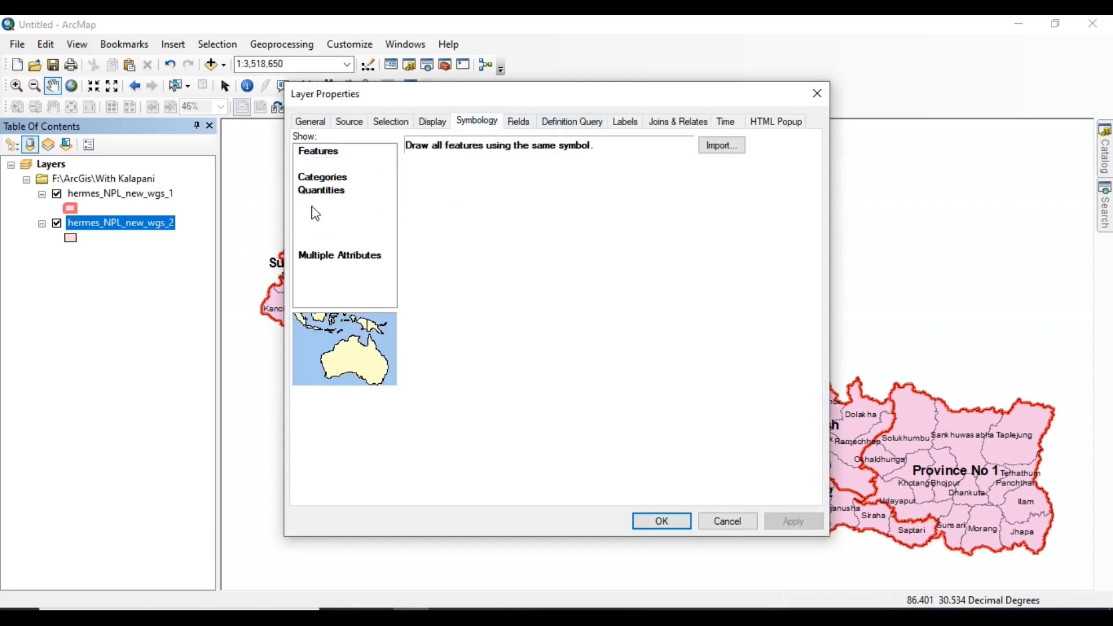
click(330, 230)
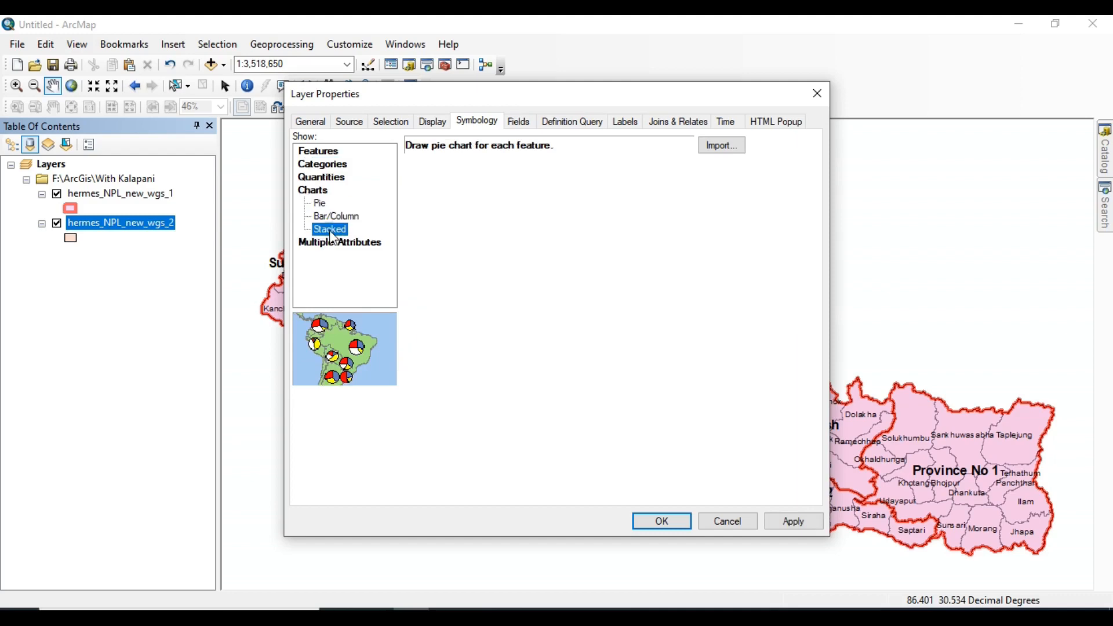
click(431, 212)
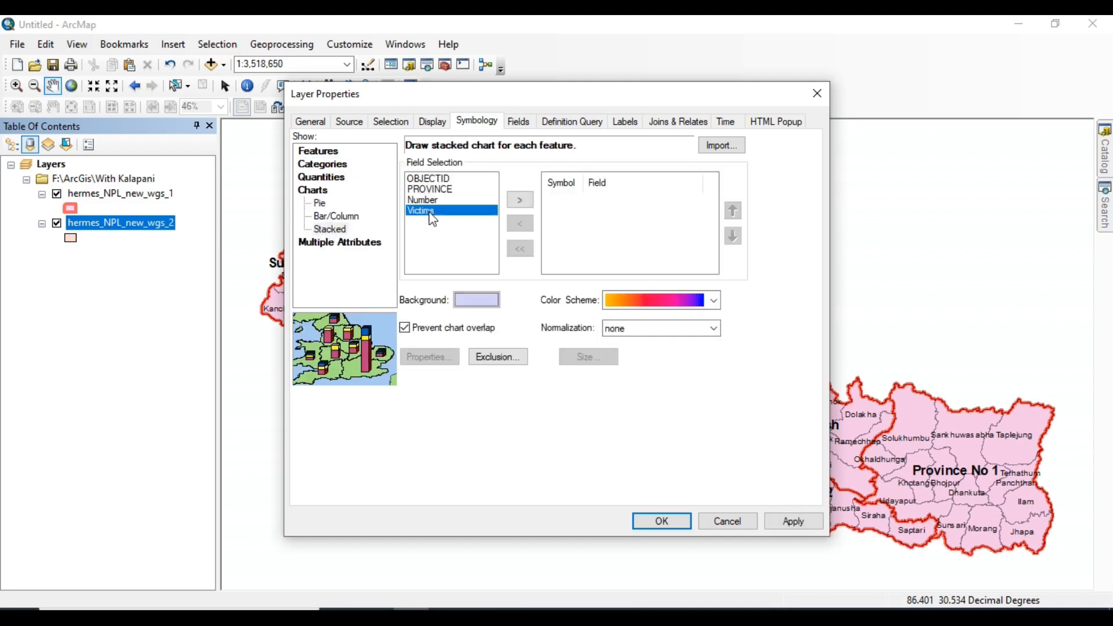
click(519, 201)
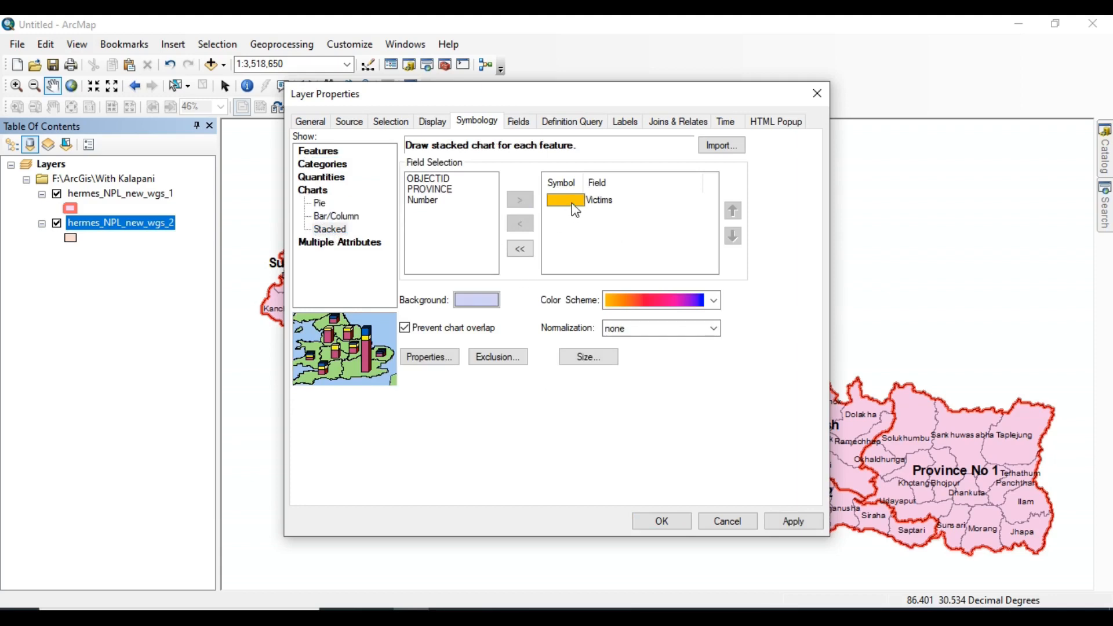
click(661, 522)
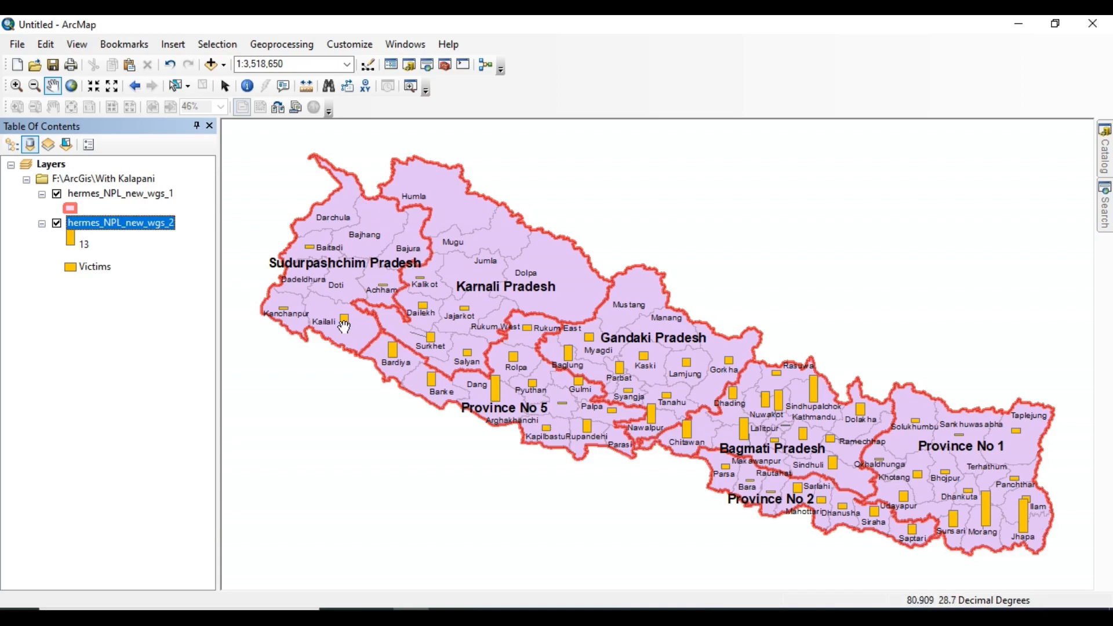
- Symbolize the hermes_NPL_new_wgs_1 layer by unique values of the PR_NAME field, adding all values
right_click(114, 196)
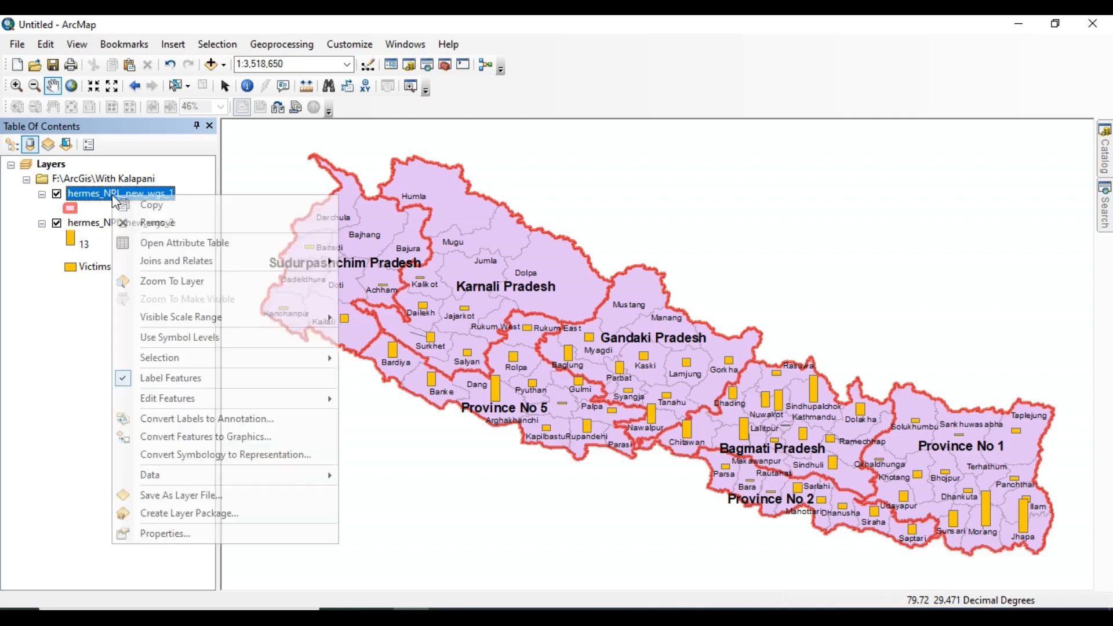
click(178, 530)
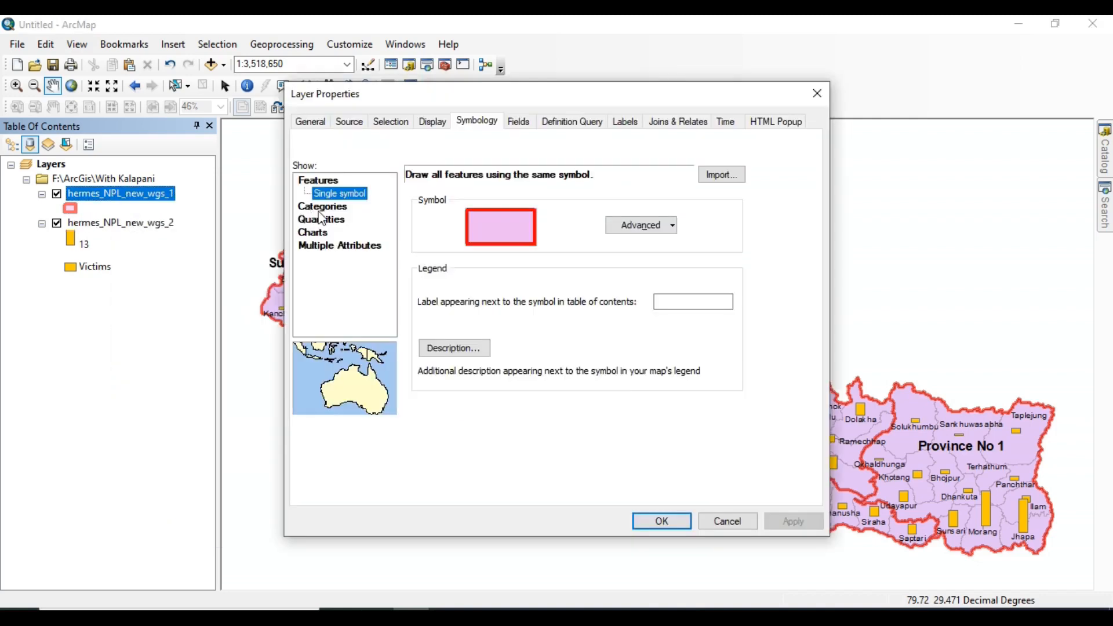
click(322, 208)
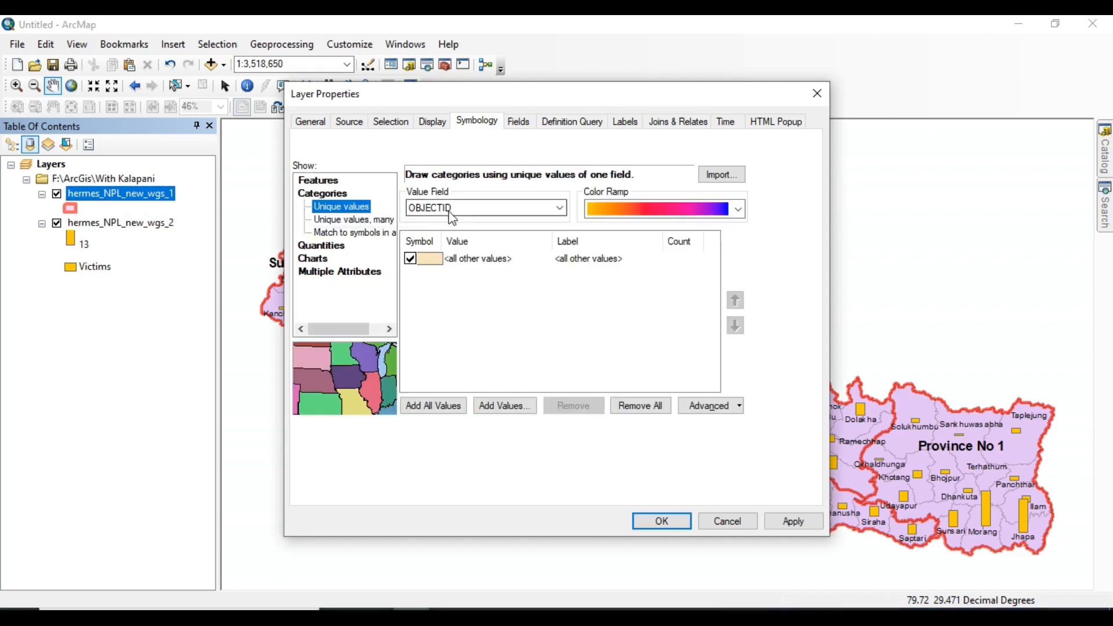
click(450, 213)
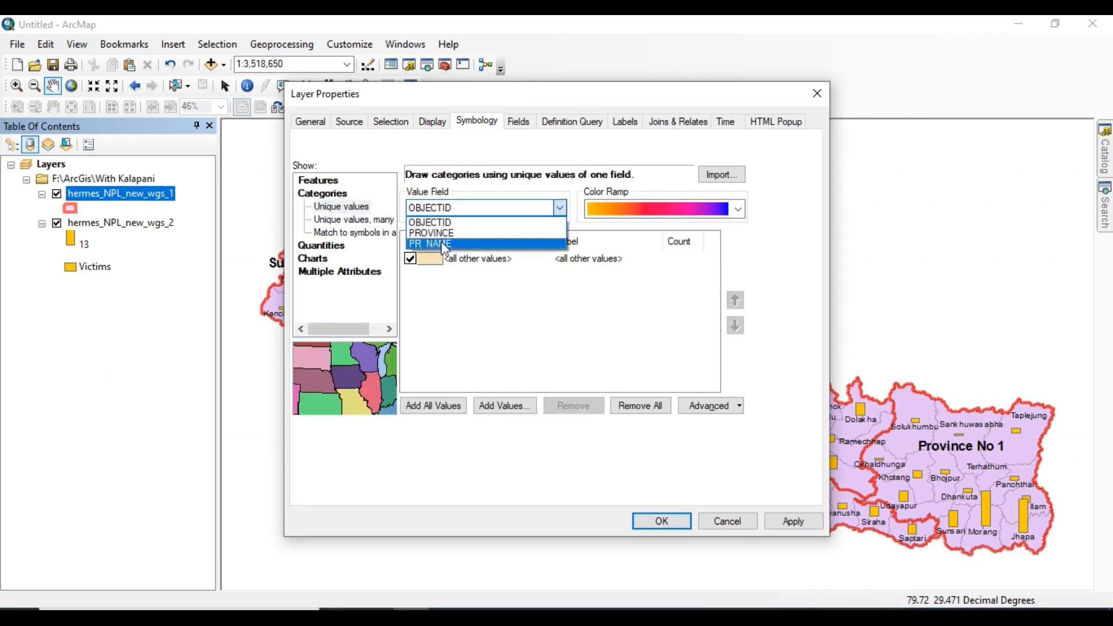
click(446, 244)
click(451, 406)
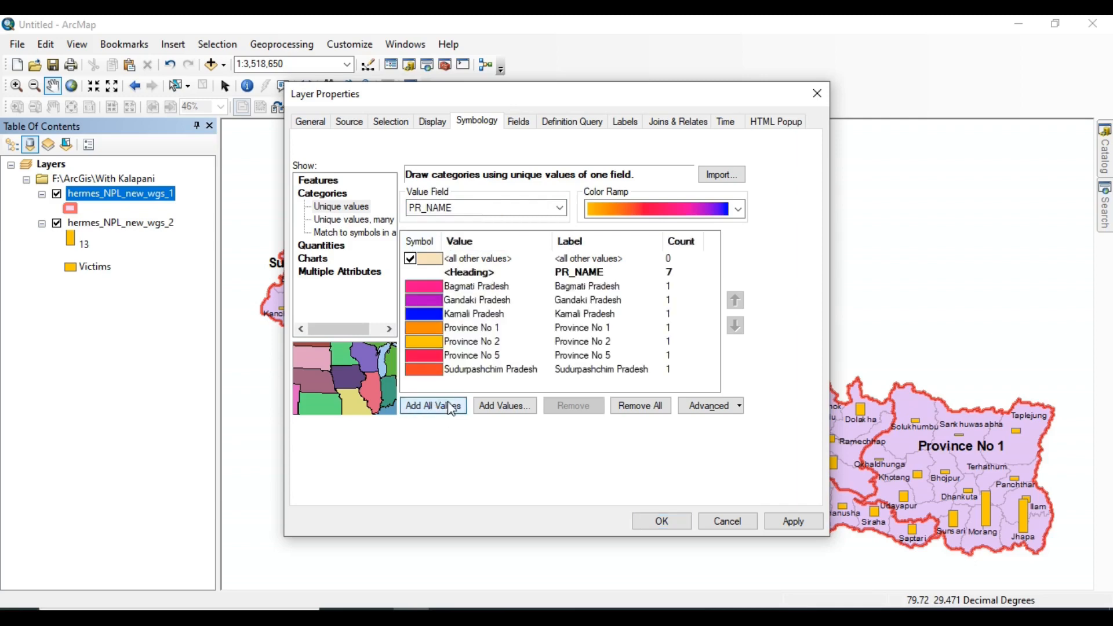
- Try a dark multicolour ramp on the PR_NAME categories
click(674, 216)
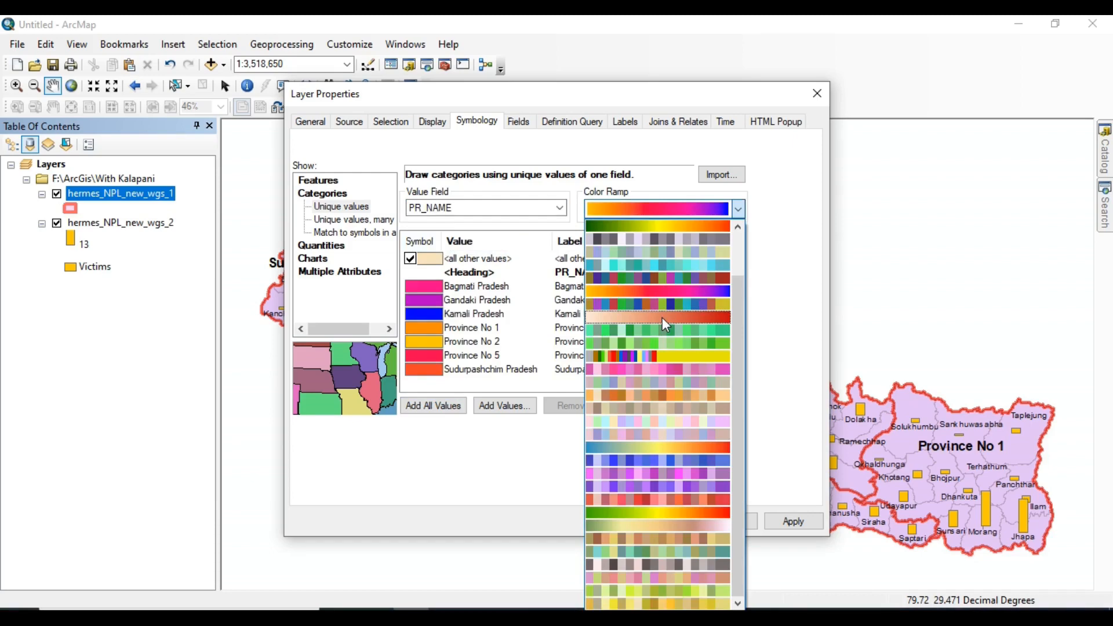
click(640, 278)
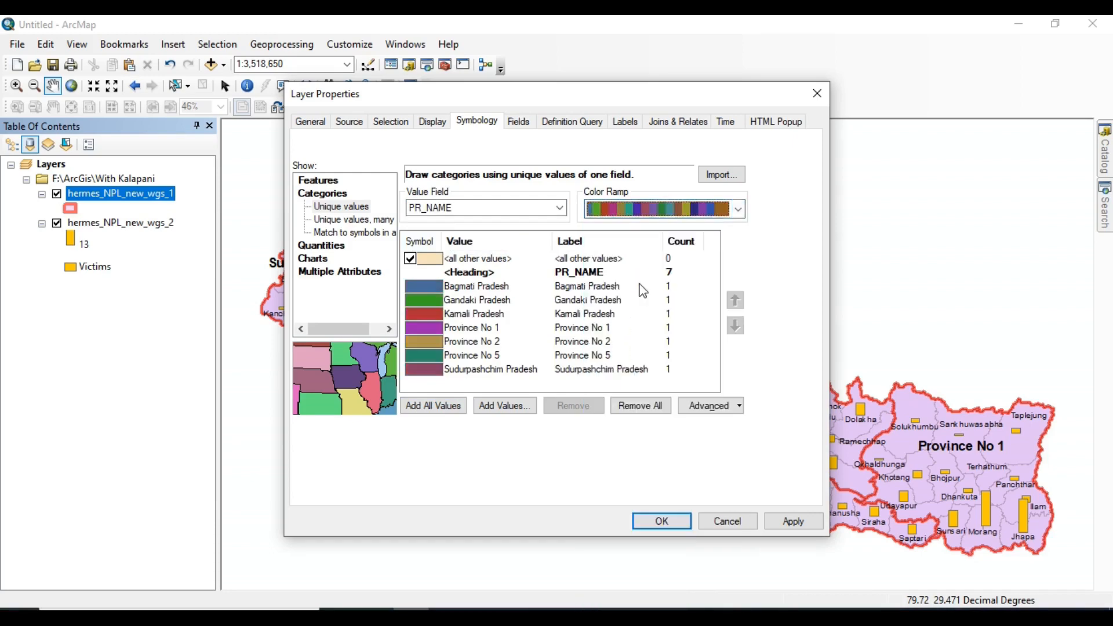
scroll(708, 210, down, 2)
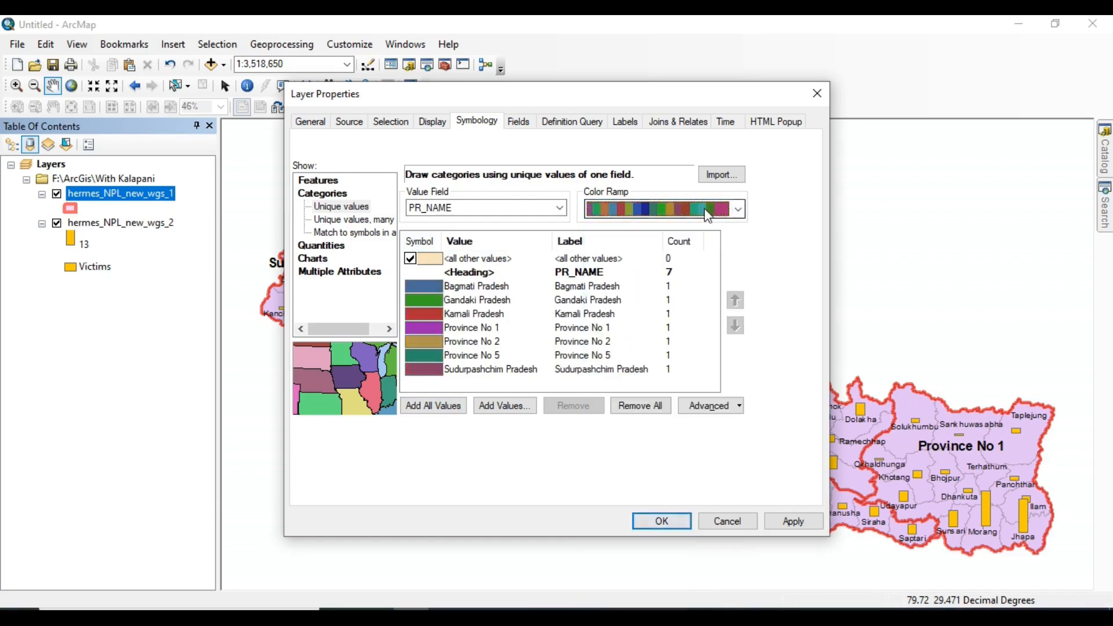
- Give the PR_NAME categories the blue-to-yellow-to-red color ramp and apply the symbology to the map
click(707, 211)
scroll(651, 401, up, 3)
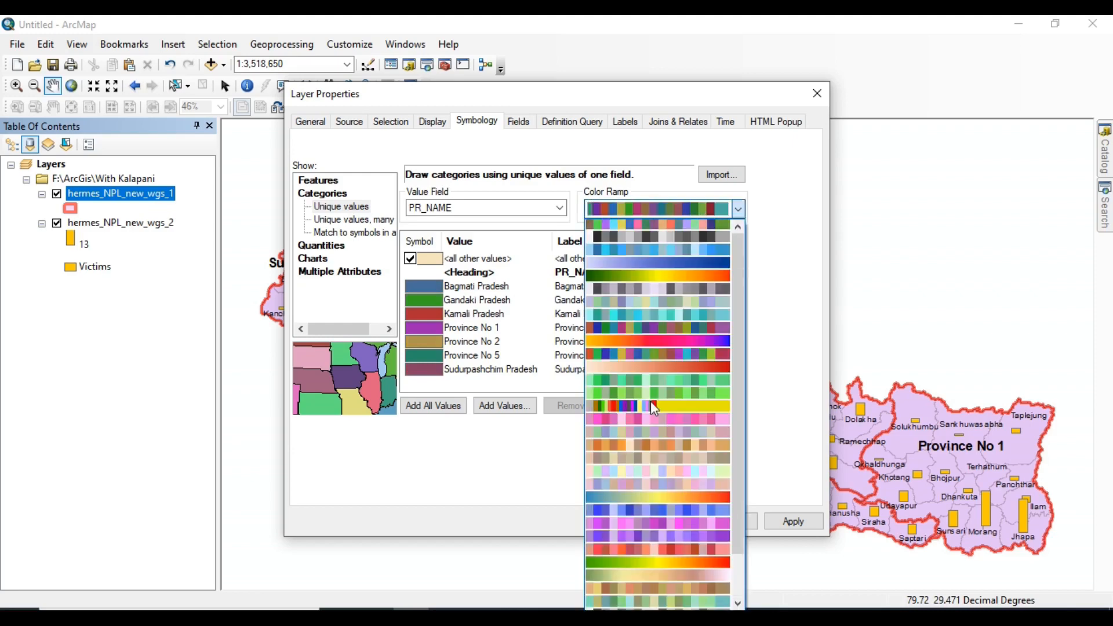
click(679, 502)
click(660, 522)
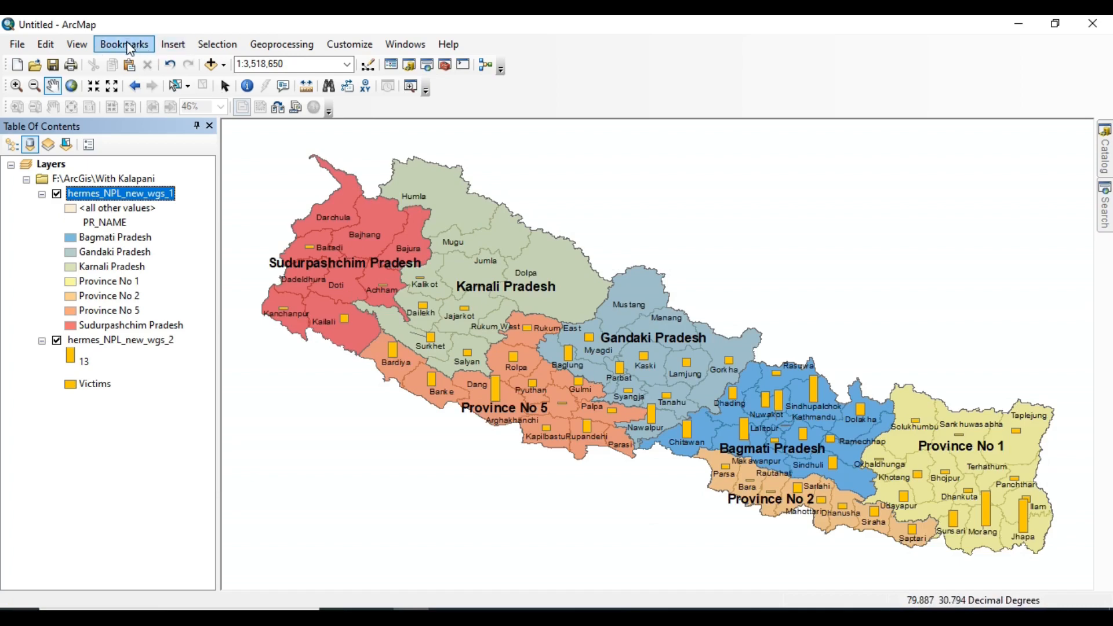
- Switch to layout view and export the map to the F: drive as a PDF named Human traffiking
click(88, 50)
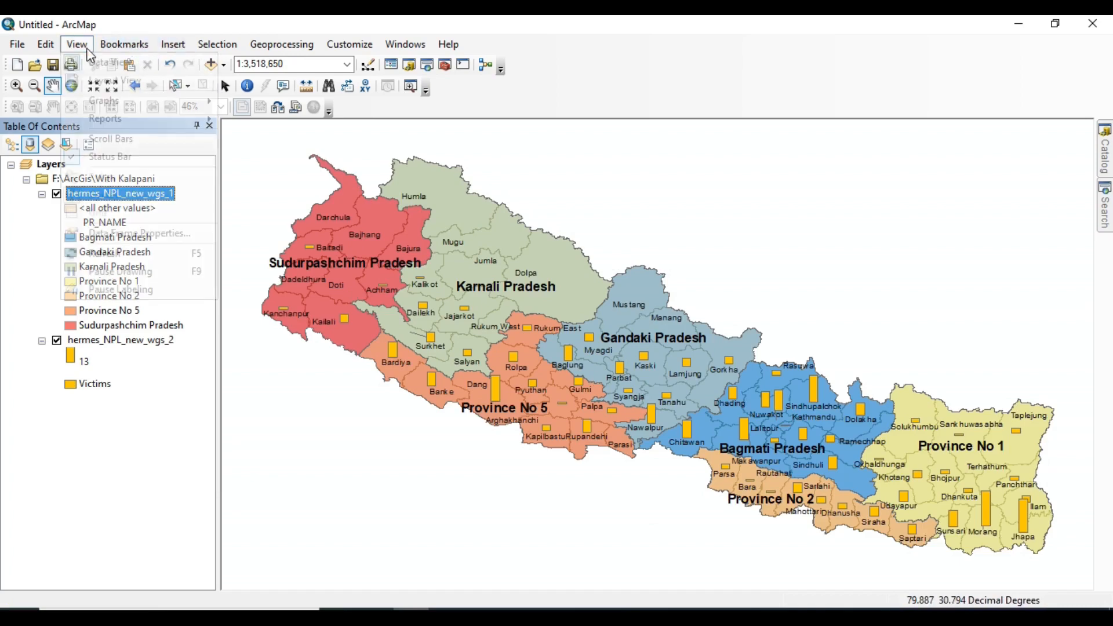
click(119, 82)
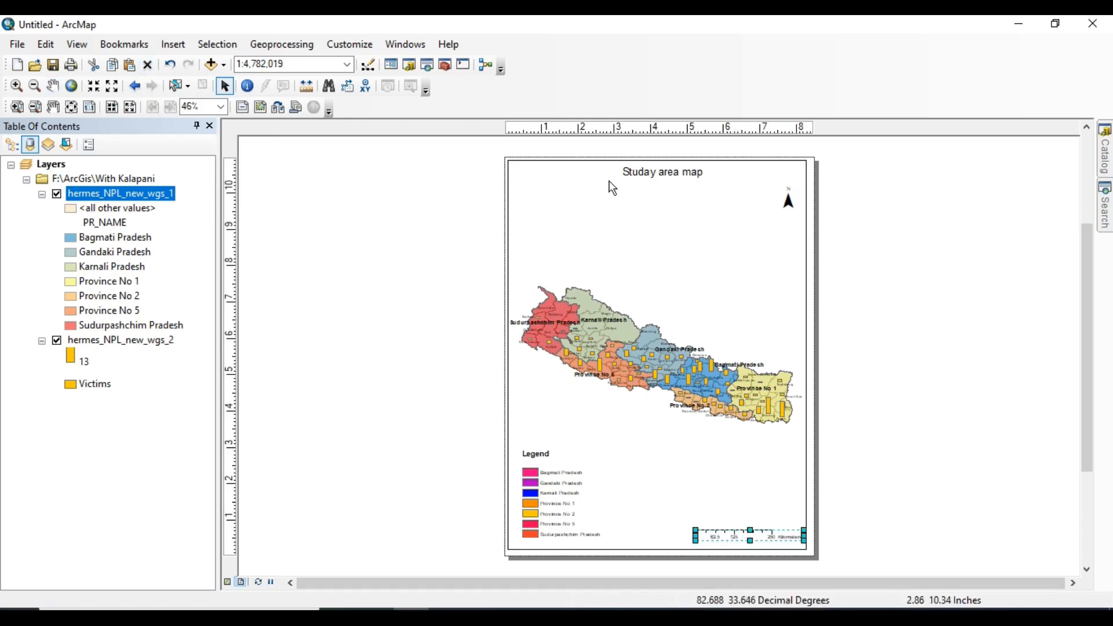
click(15, 50)
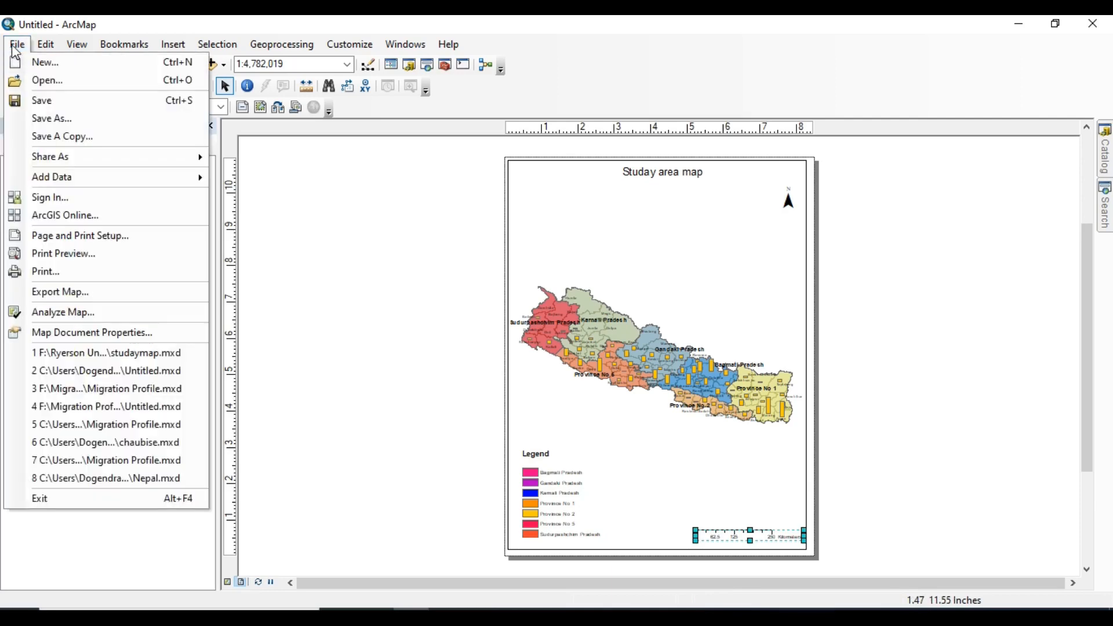
click(75, 294)
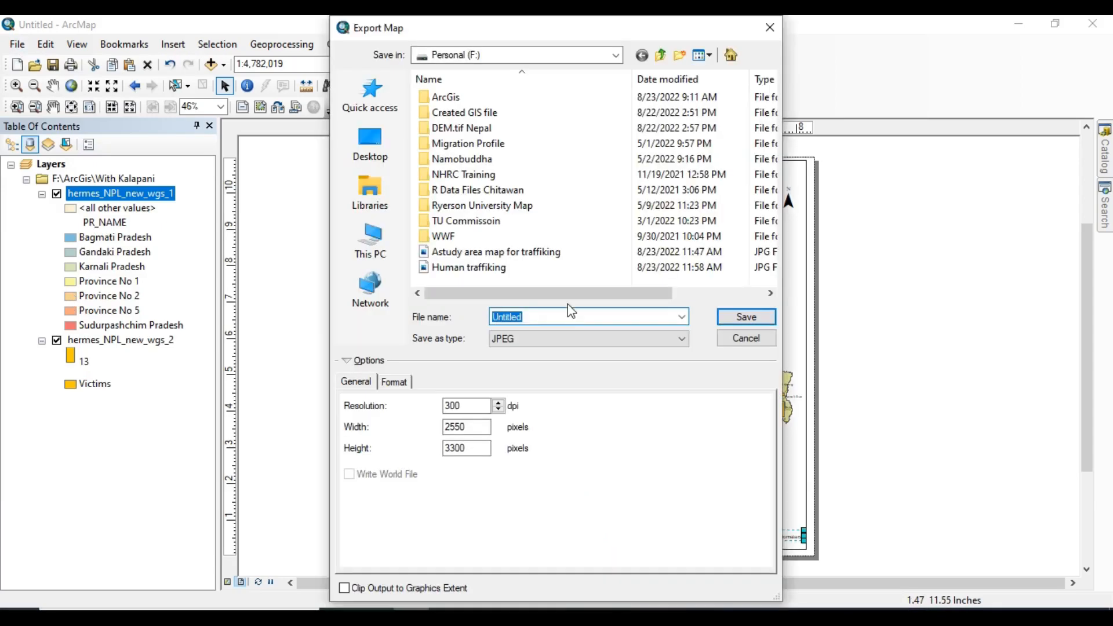
click(493, 267)
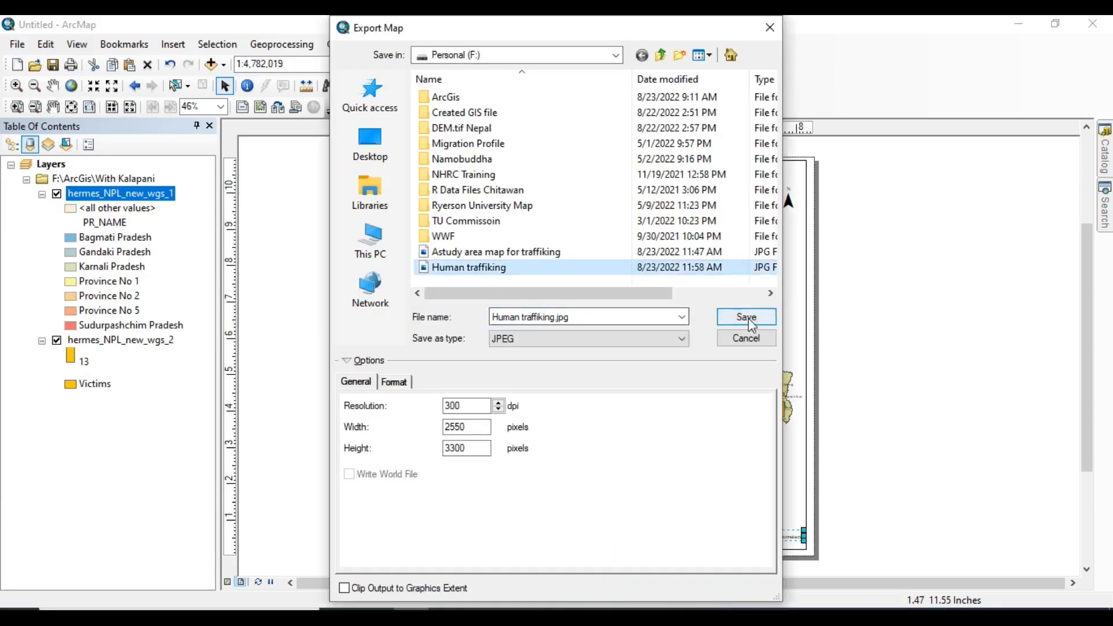
click(561, 342)
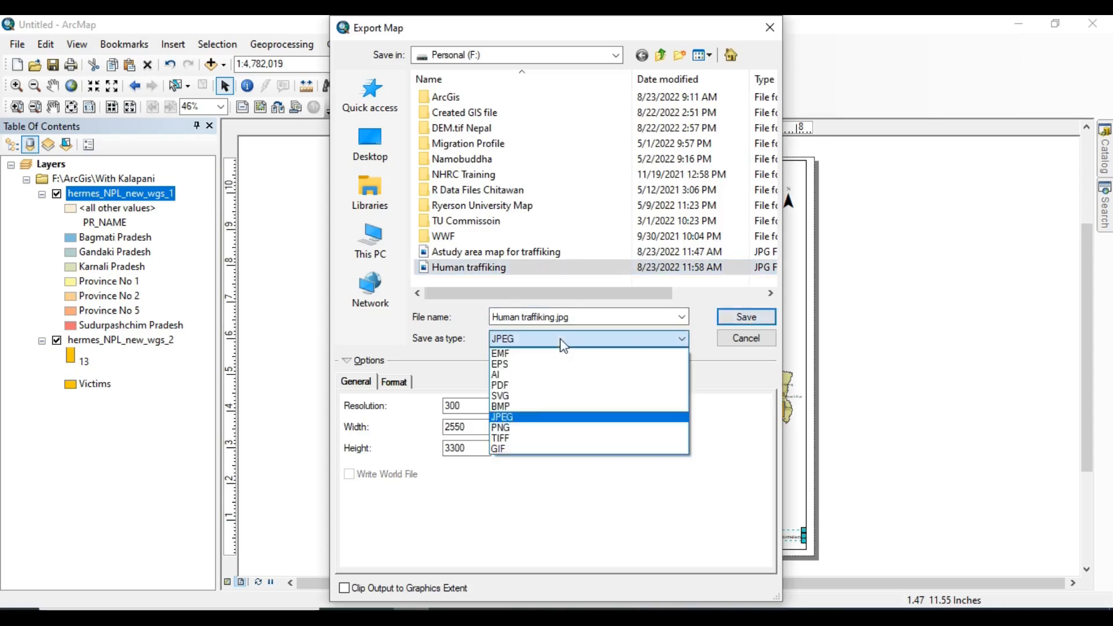
click(542, 385)
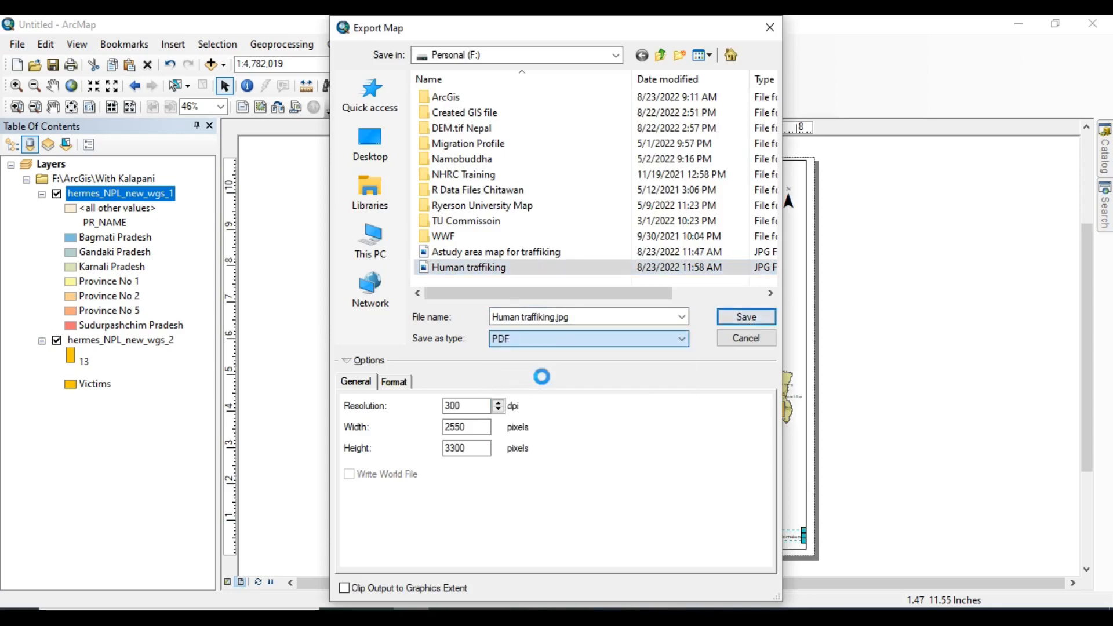
click(757, 319)
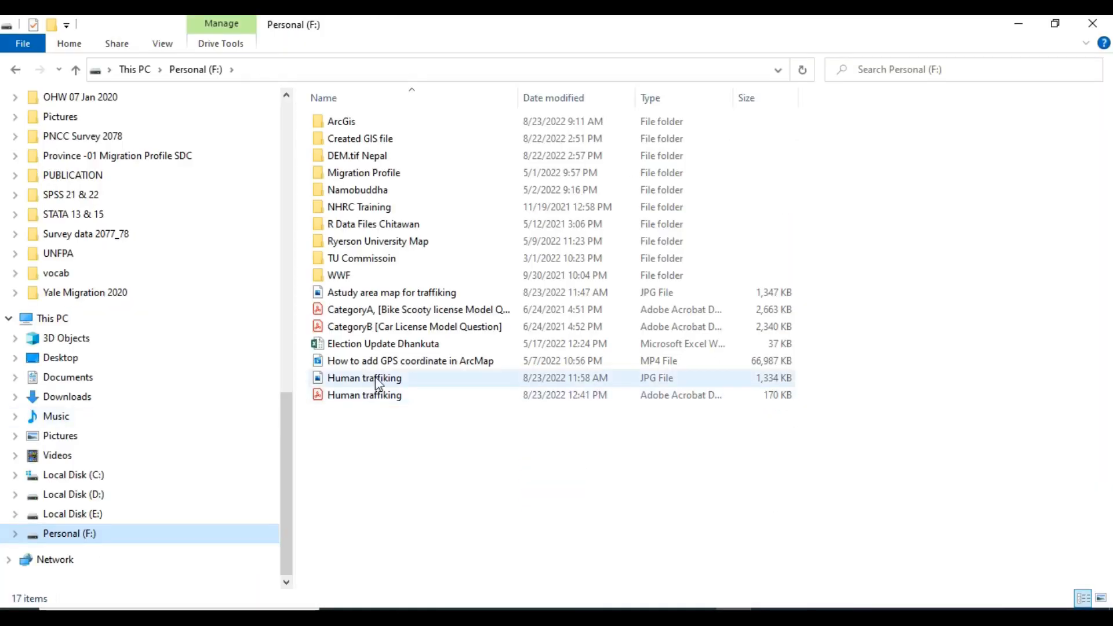
- Open Human traffiking.pdf from the F: drive in Adobe Acrobat and examine the exported map
double_click(359, 395)
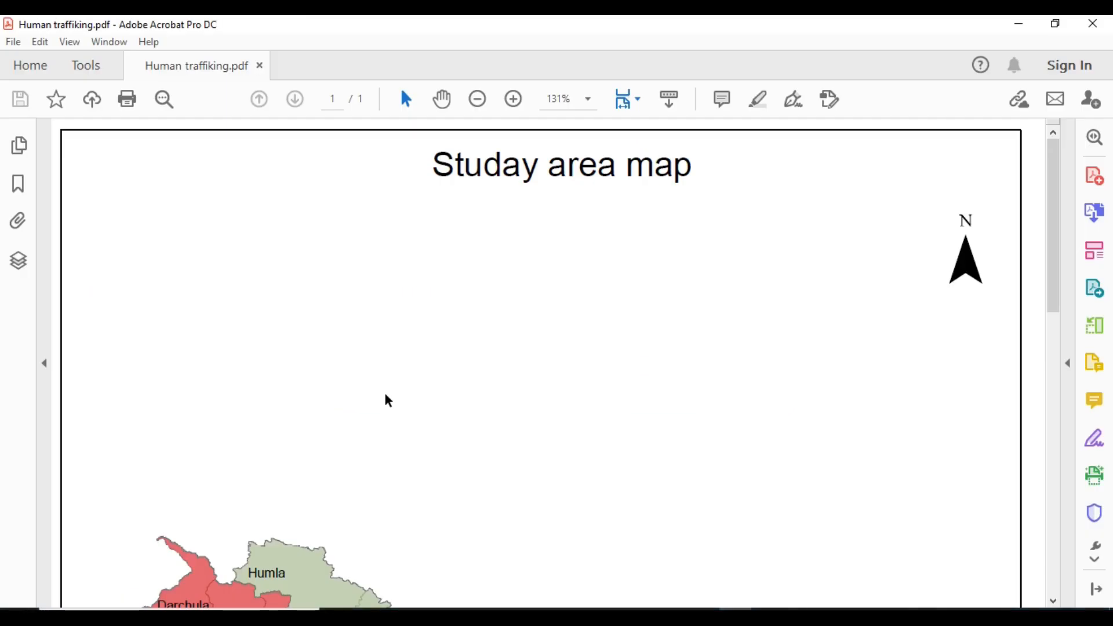
scroll(386, 397, down, 5)
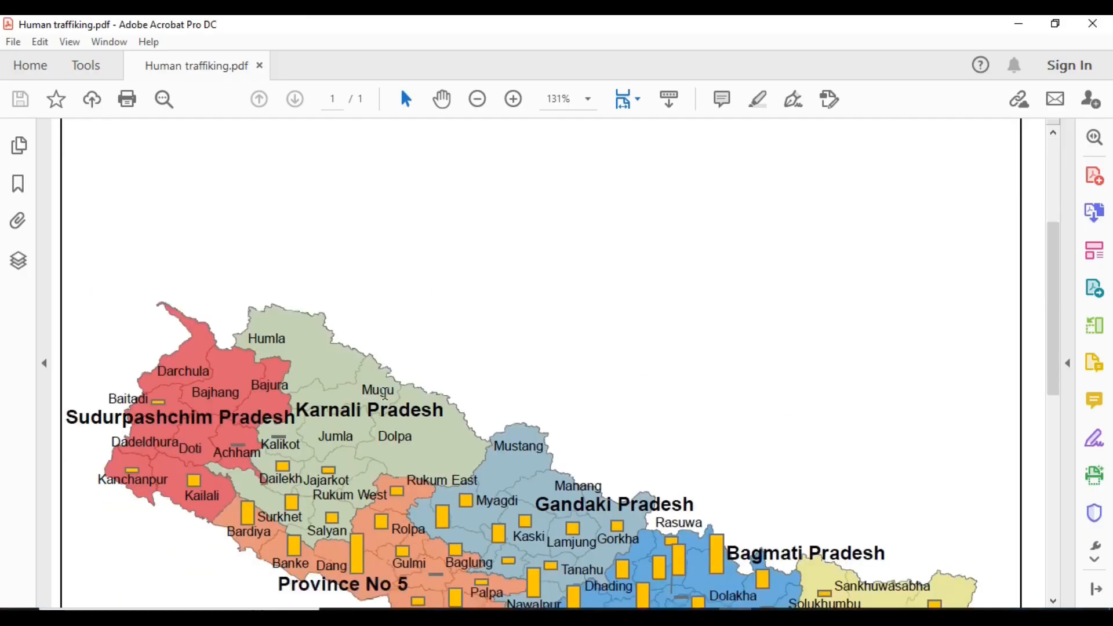
scroll(385, 393, down, 1)
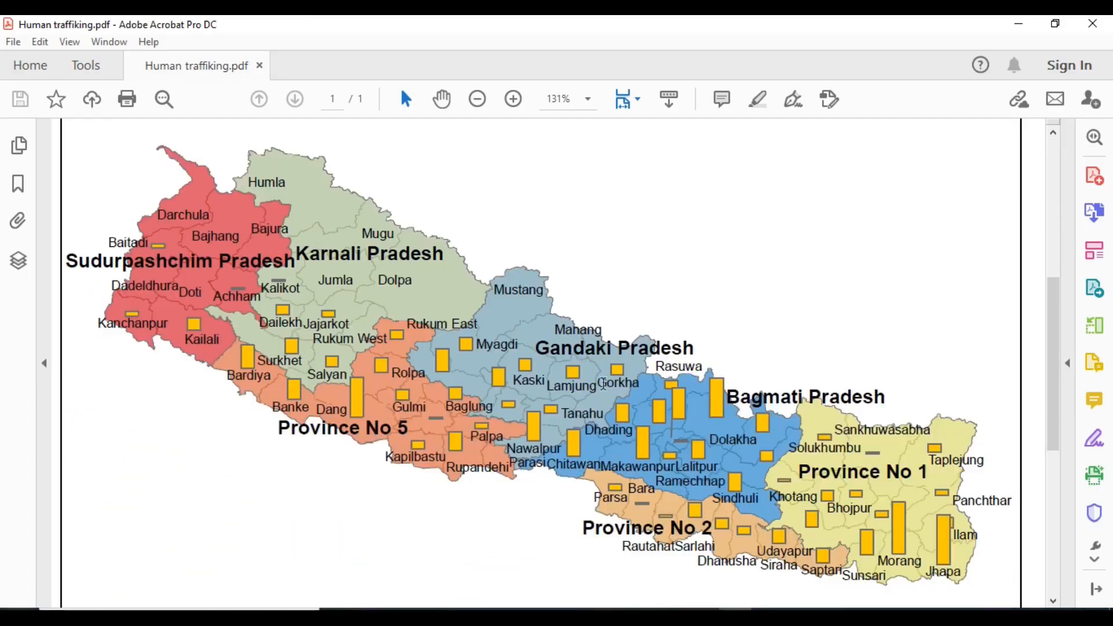
scroll(603, 384, down, 2)
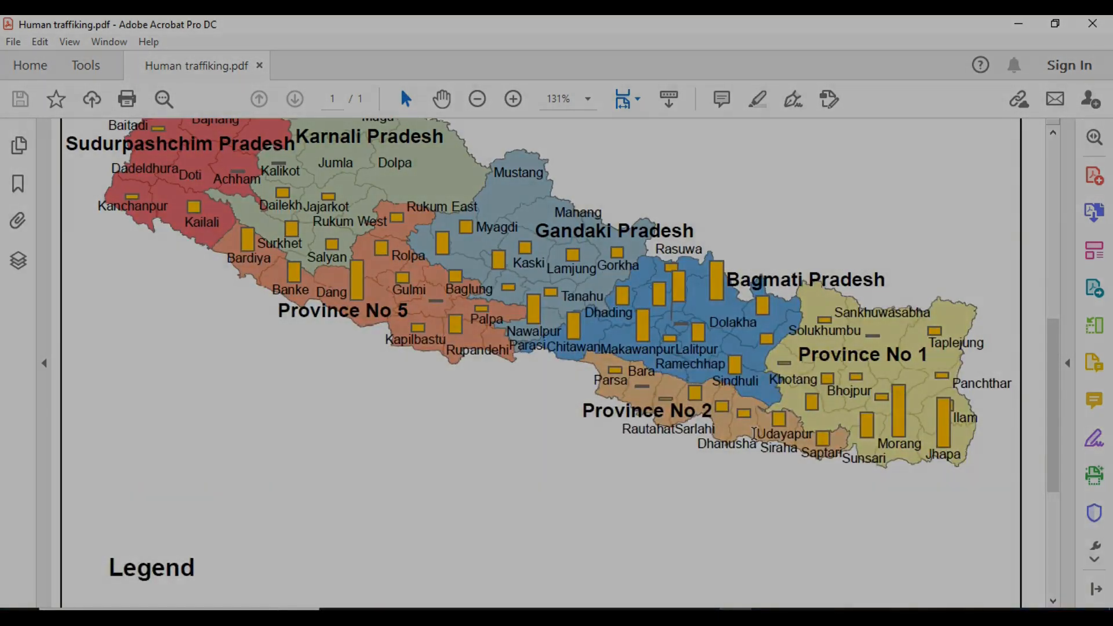